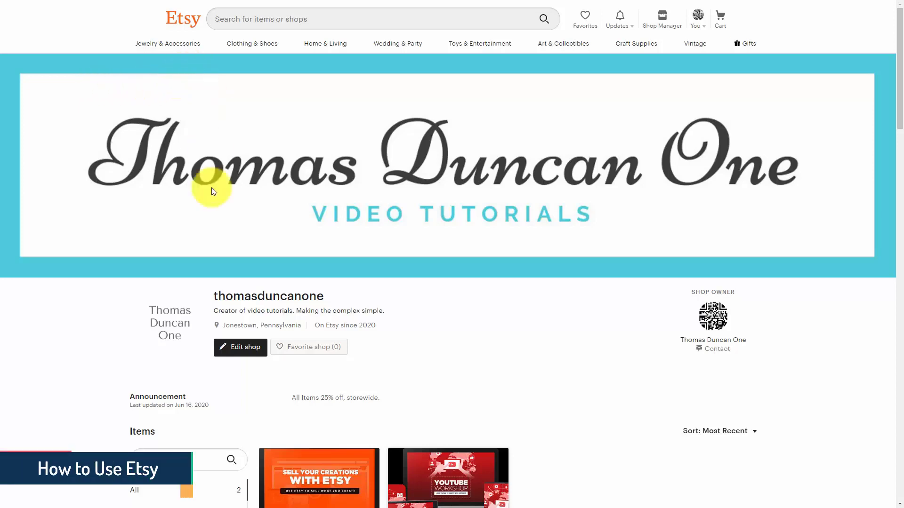
Step: Edit the shop and start a new coupon as a special offer in the marketing sales and coupons area
click(244, 356)
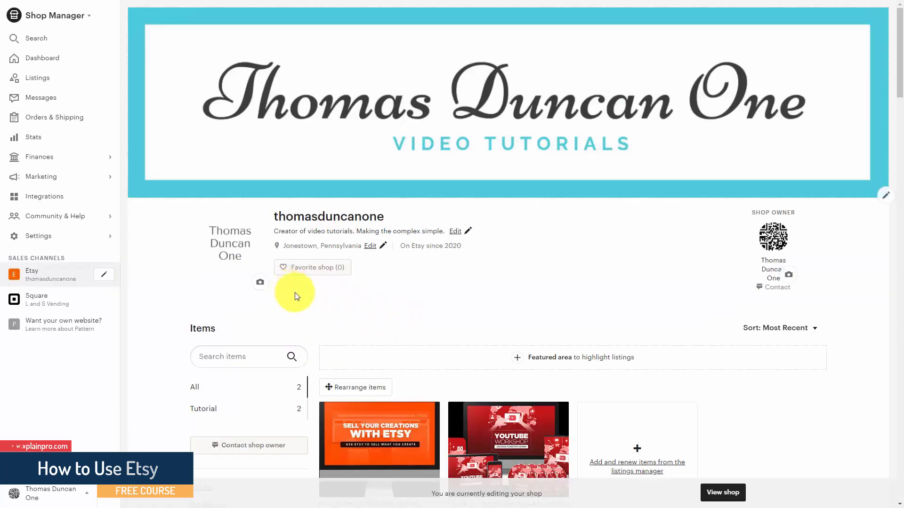
click(38, 182)
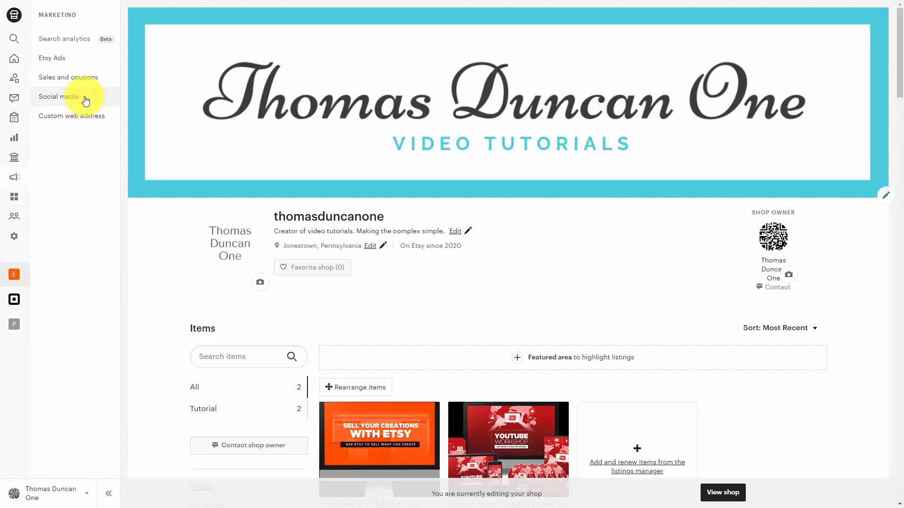
click(70, 80)
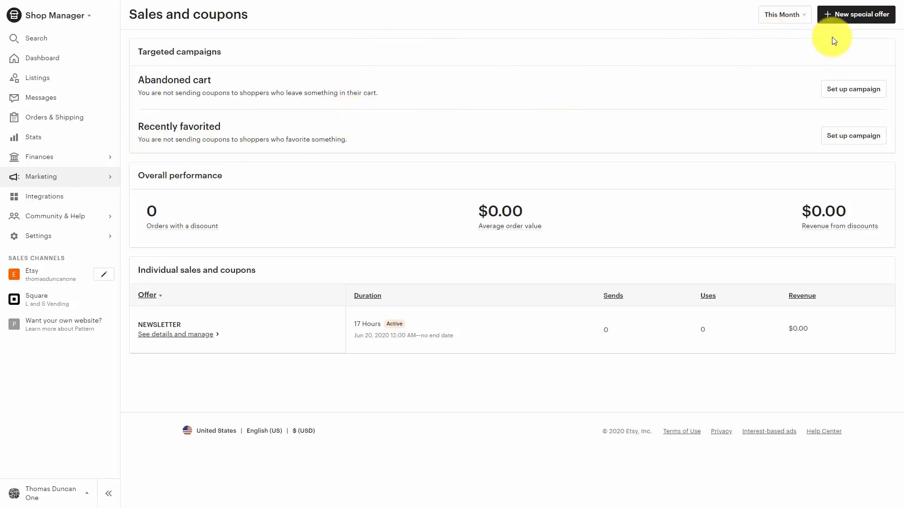
click(838, 16)
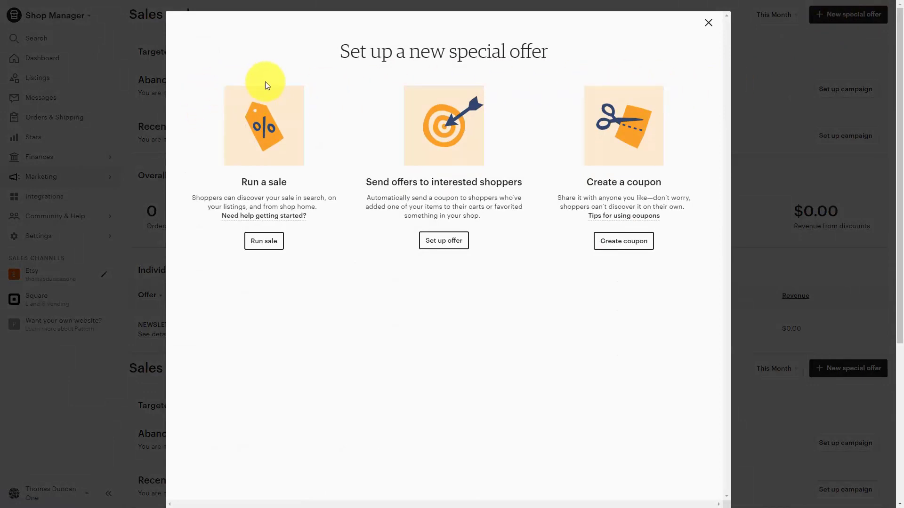
click(606, 242)
mouse_move(334, 153)
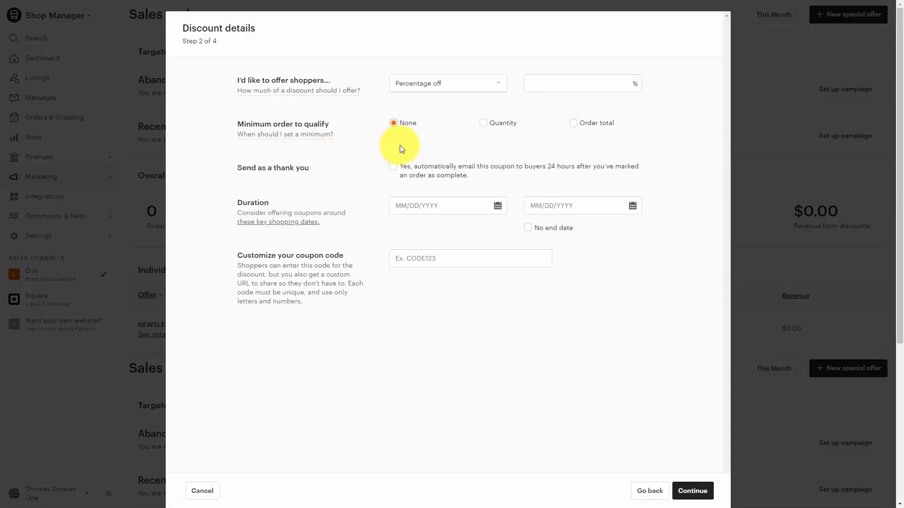
Step: Set the coupon discount to Percentage off at 50%
click(488, 85)
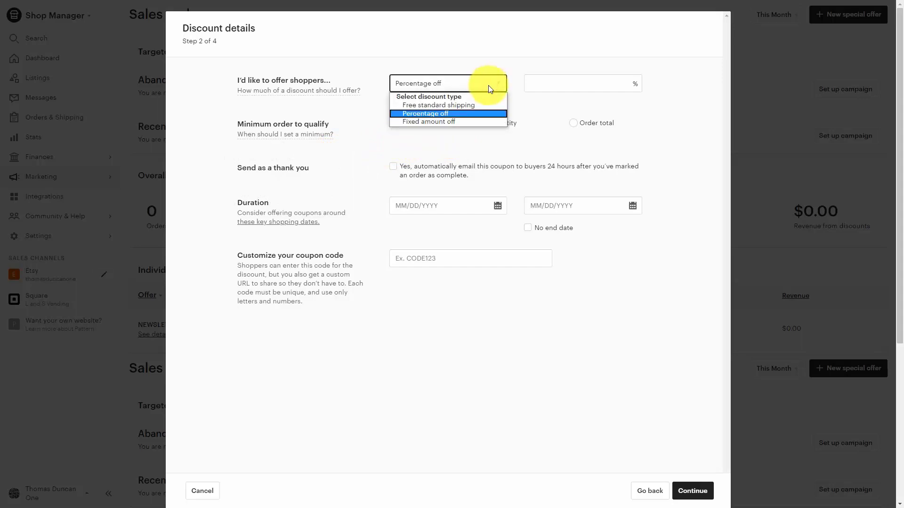
click(474, 114)
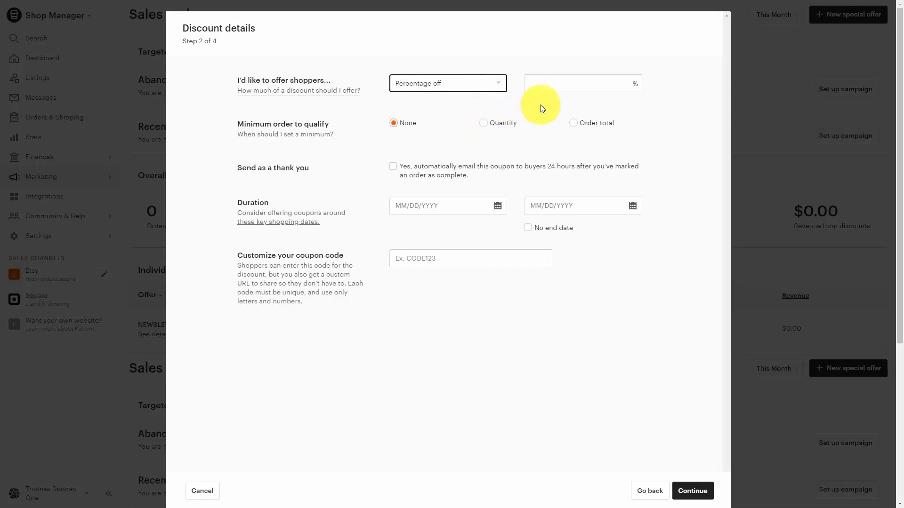
click(542, 83)
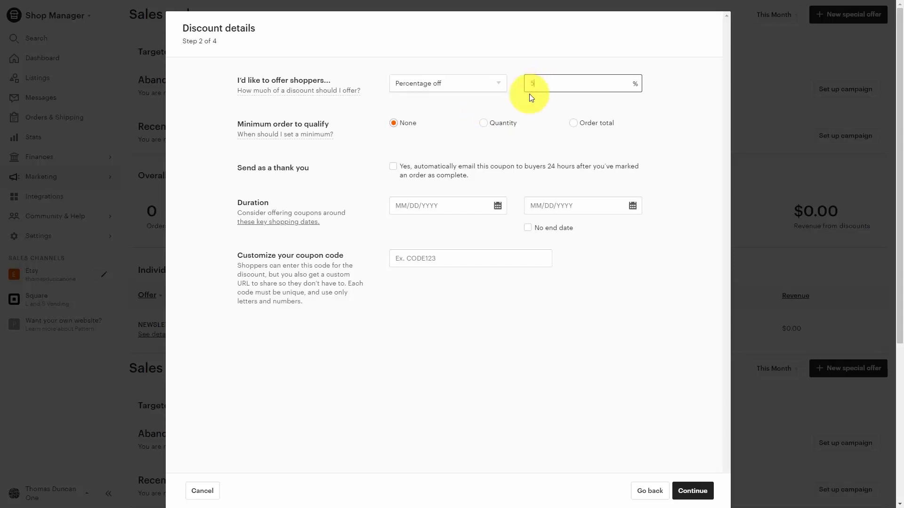
text(50)
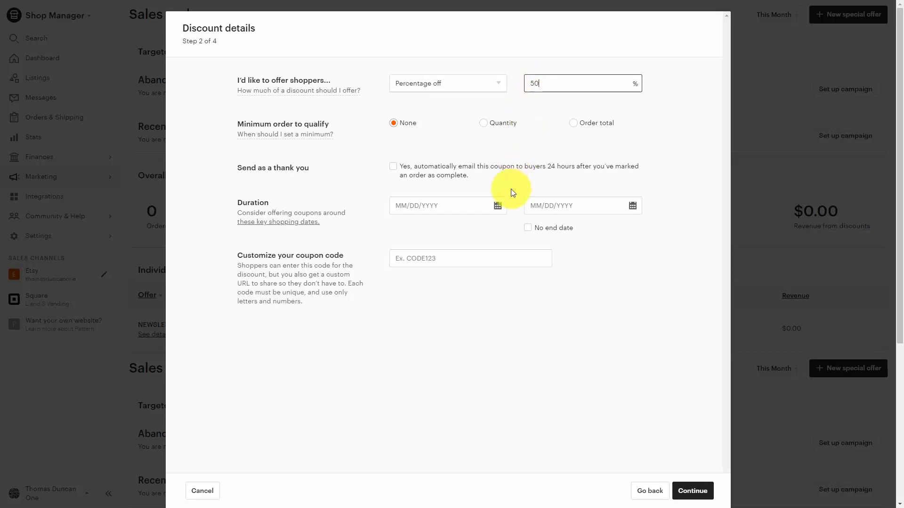
Step: Make the coupon's minimum order qualify by order total, with a minimum of $50.00
click(484, 123)
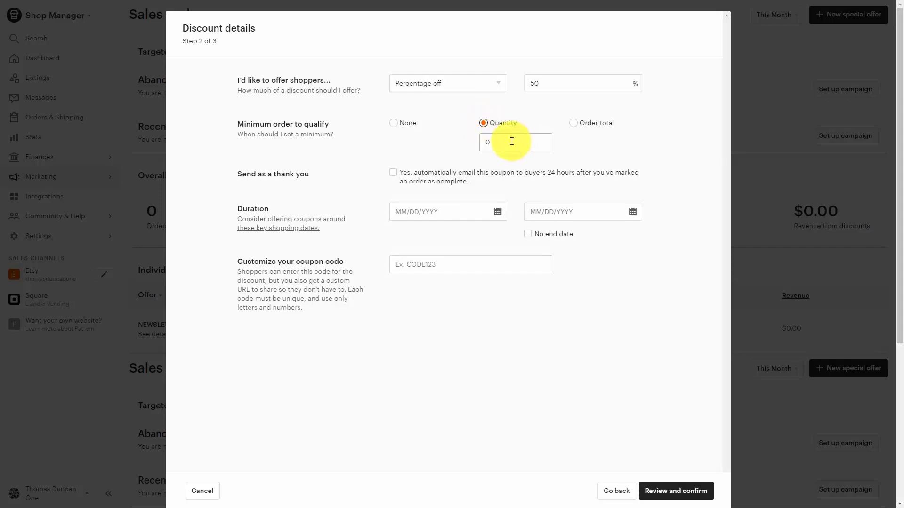
click(574, 123)
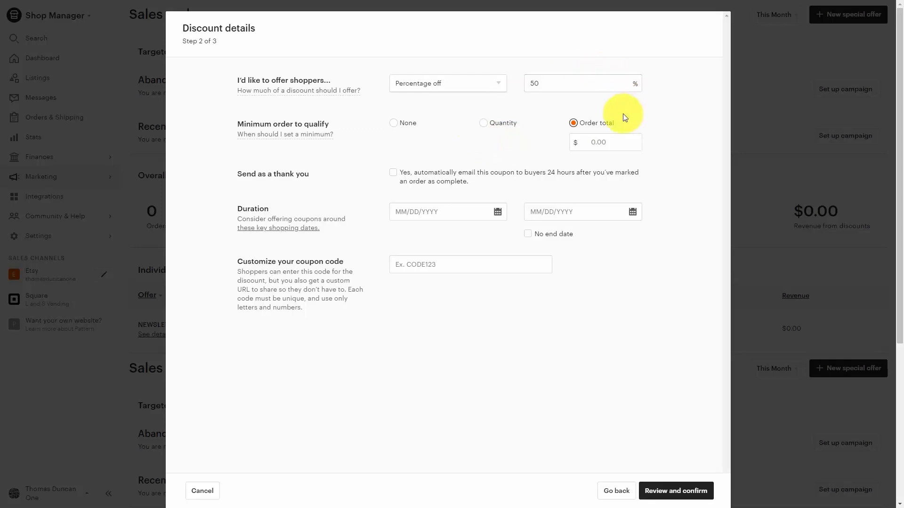
click(612, 145)
text(50.00)
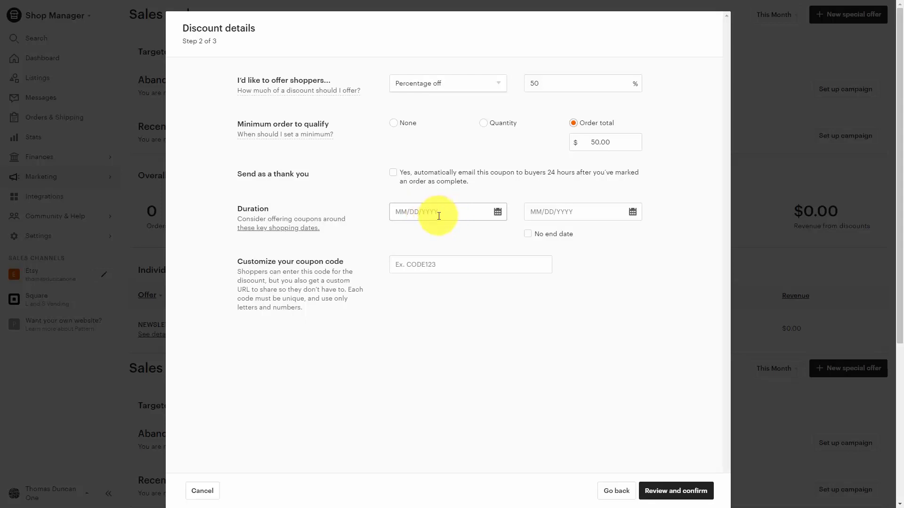
Step: Set the coupon duration to 06/20/2020 through 06/27/2020, enter the coupon code ETSYBUYERS and proceed to the review
click(417, 210)
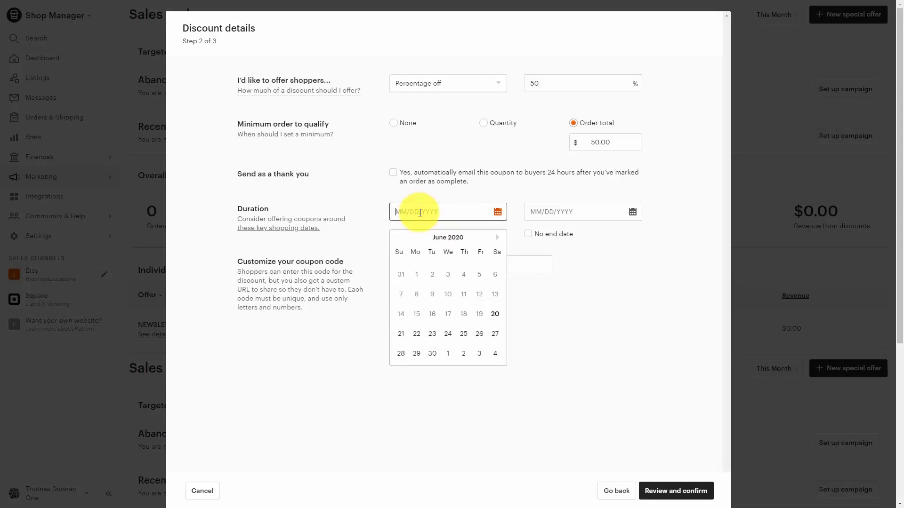
click(430, 224)
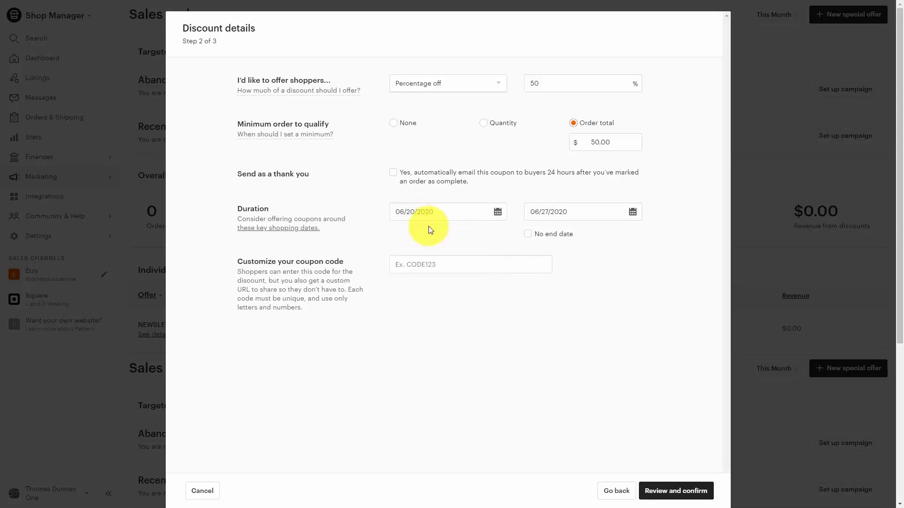
click(420, 271)
text(ETSYBUYERS)
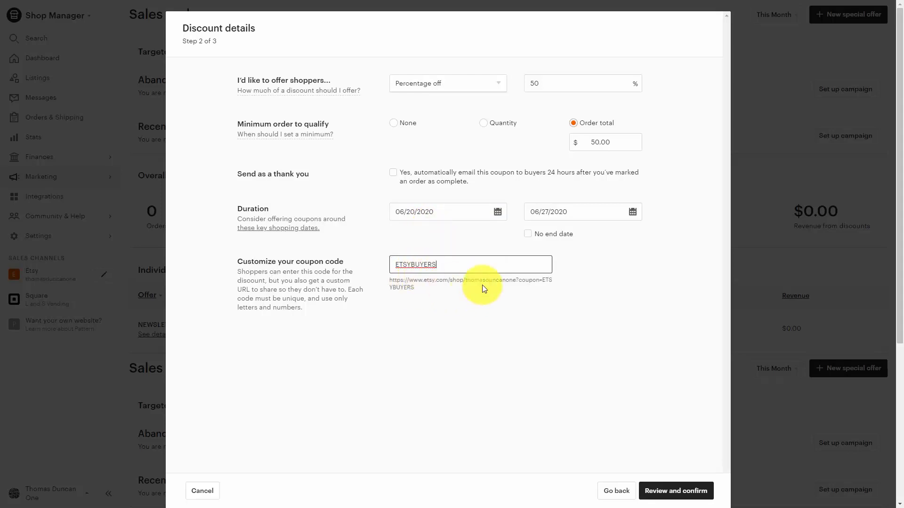
click(668, 497)
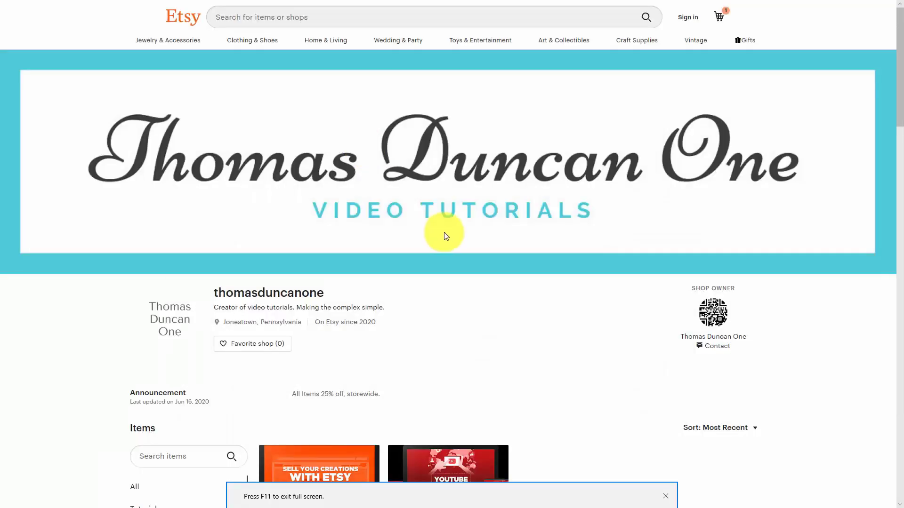
Step: Check the public shop page as a buyer and open the local YouTube workshop guide listing
scroll(490, 201, down, 5)
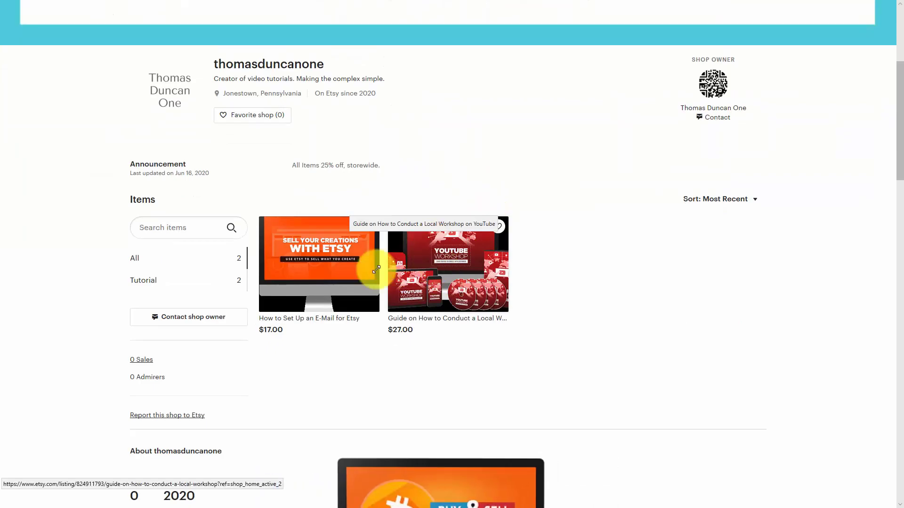
click(437, 266)
click(662, 153)
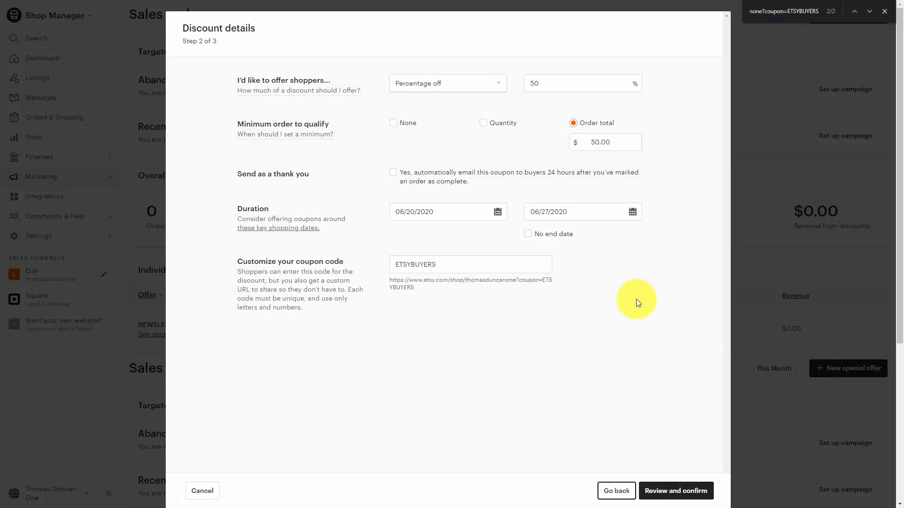
Step: Set the coupon's minimum order total to $40.00, then review and create the discount
click(597, 147)
text(40)
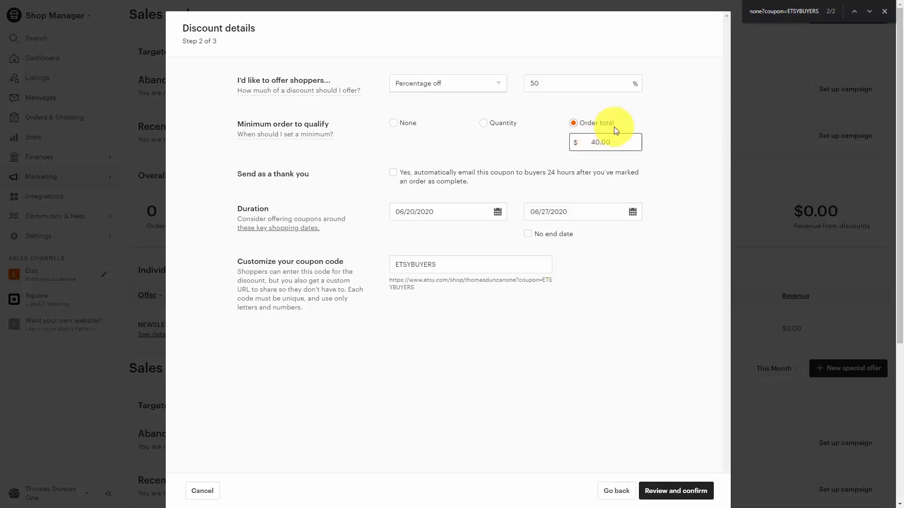
click(696, 490)
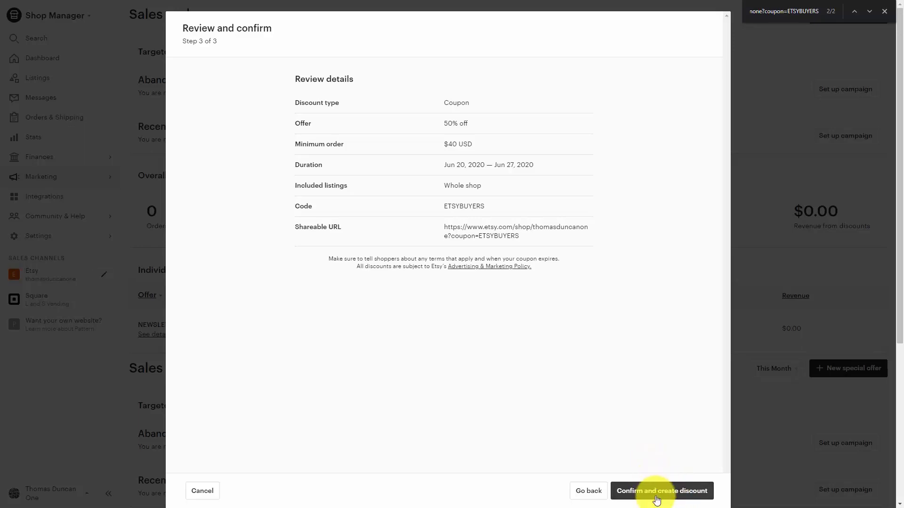
click(657, 499)
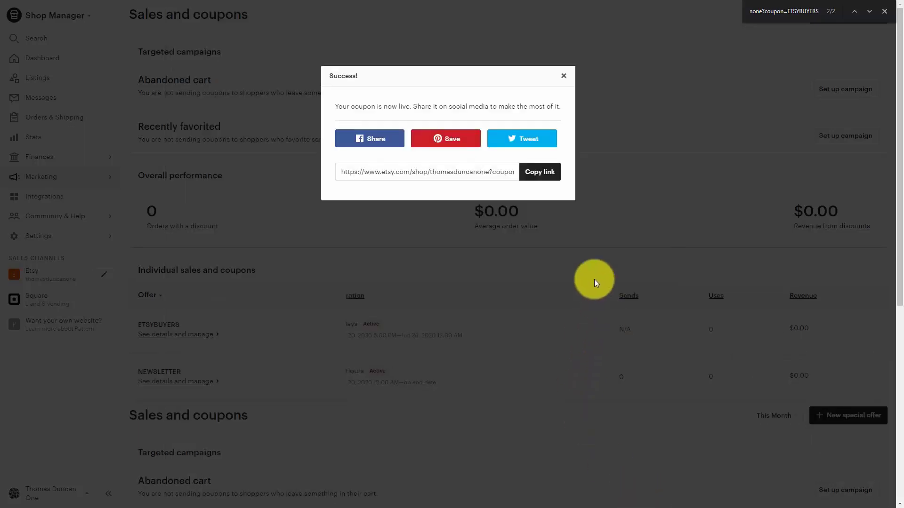
Step: Copy the new coupon's shareable link and paste the copied text at the end of the shop's Story text
click(541, 173)
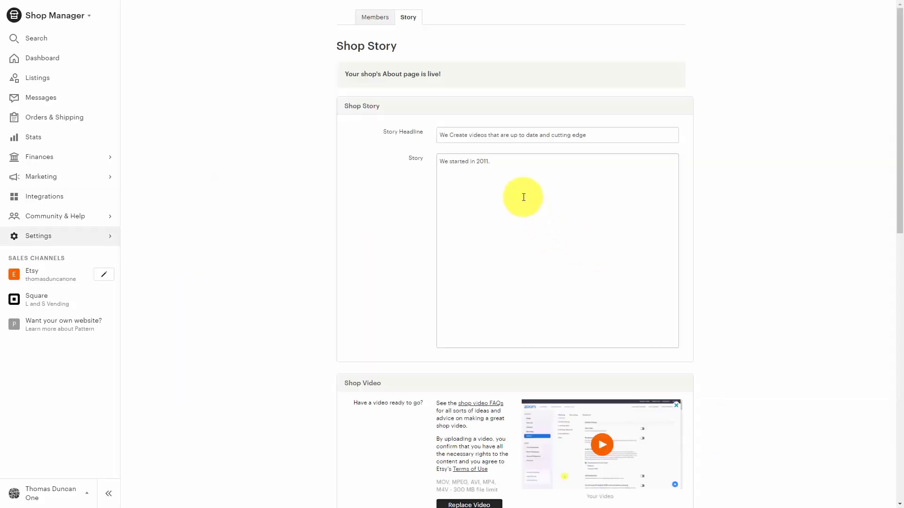
click(501, 161)
key(ctrl+v)
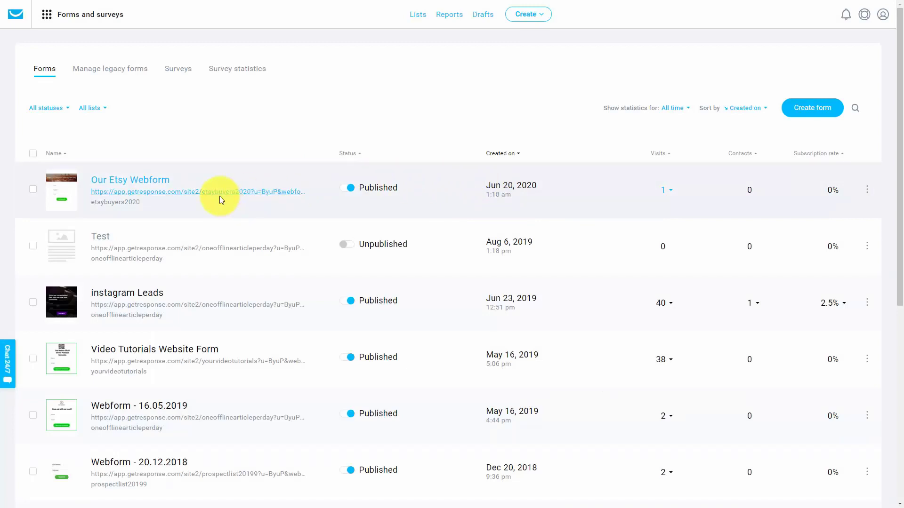
Step: Copy the "Our Etsy Webform" link in GetResponse, shorten it with Rebrandly and copy the short link
right_click(214, 200)
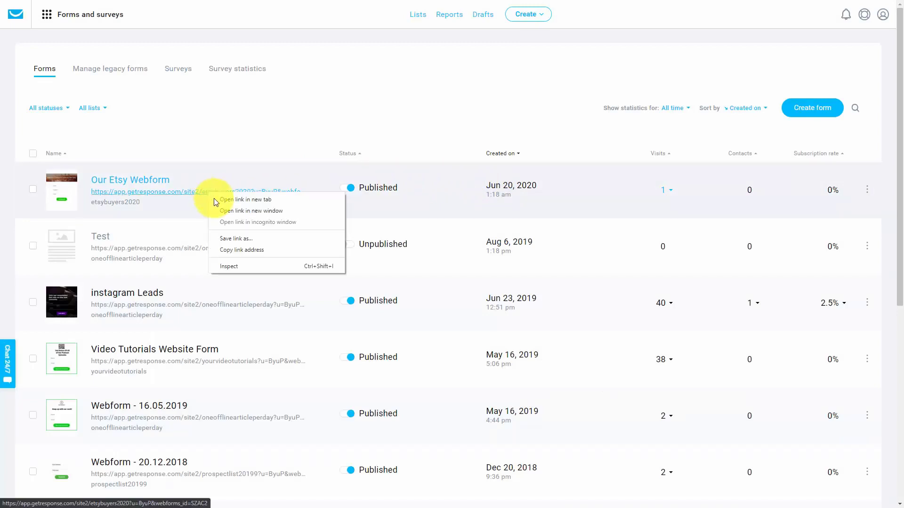
click(239, 247)
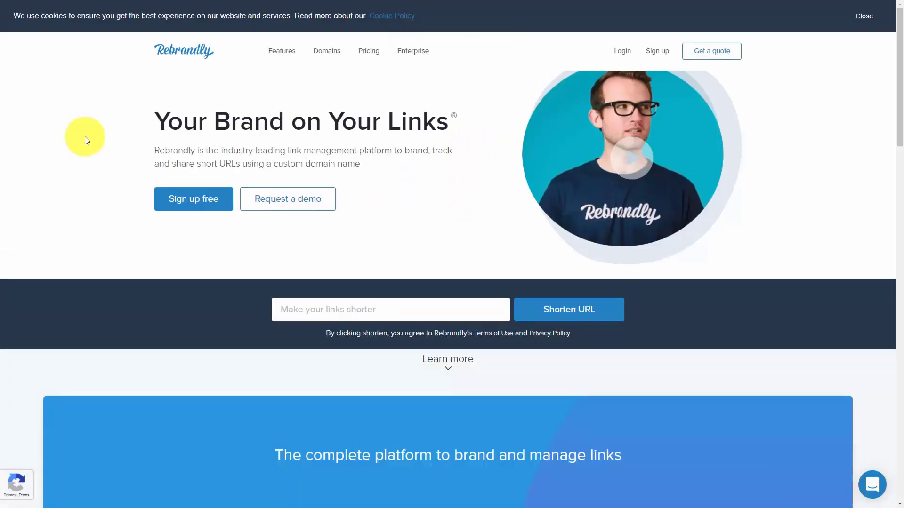
click(285, 313)
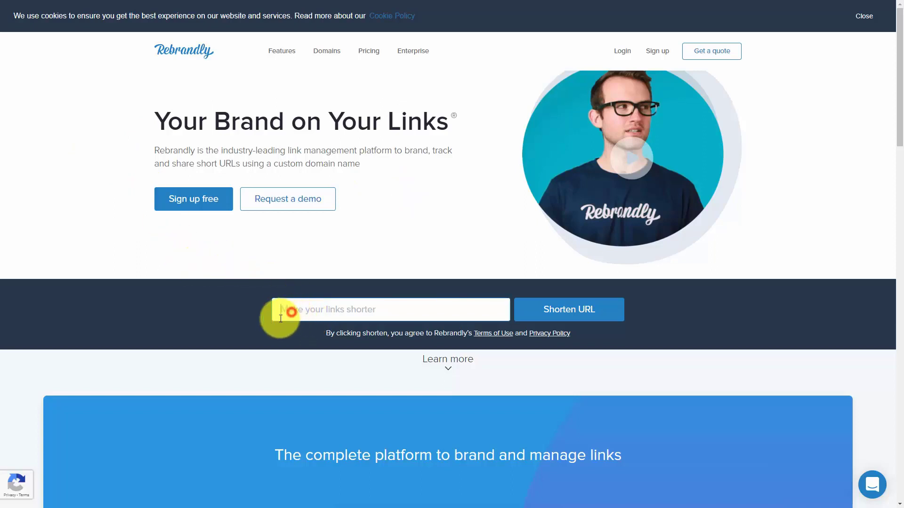
key(ctrl+v)
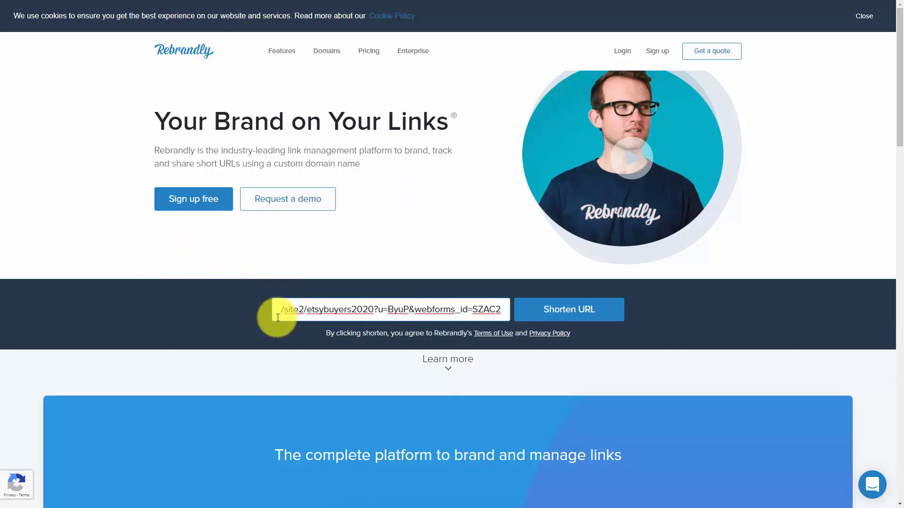
click(545, 313)
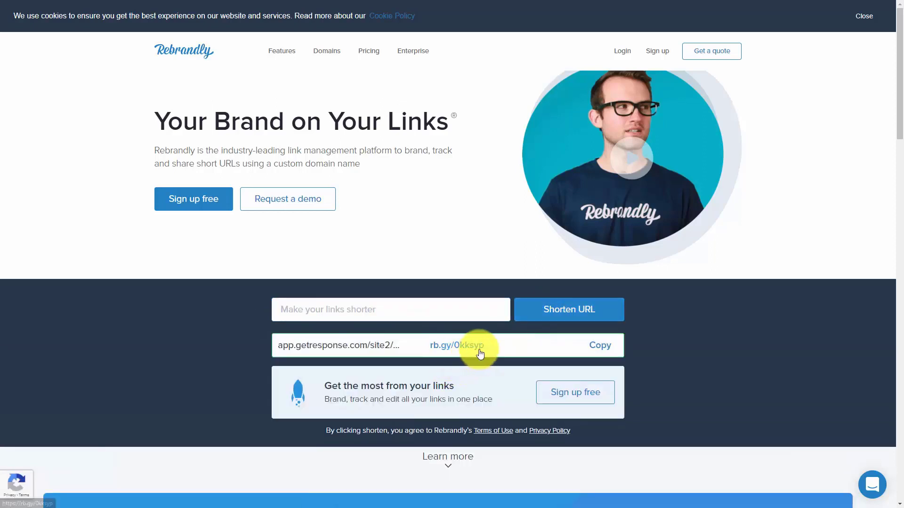
click(598, 351)
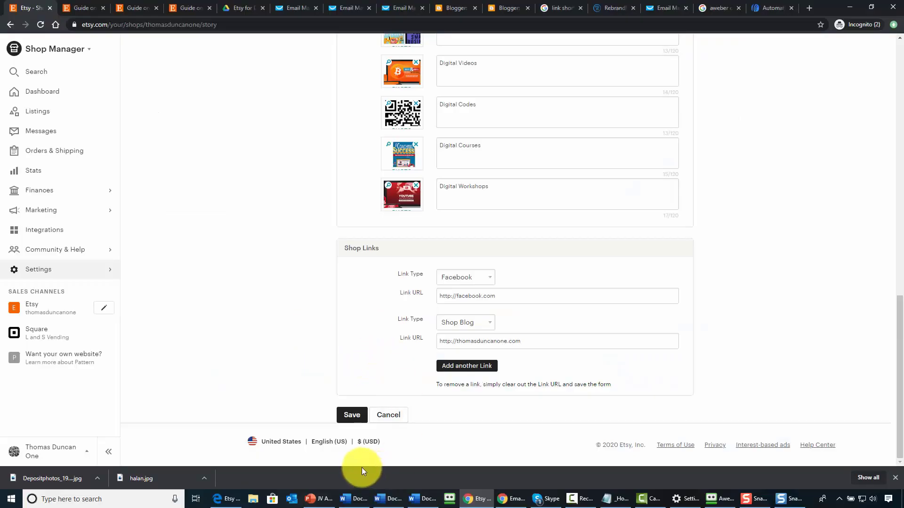
Step: Switch back to the Etsy shop story page and save it
click(351, 416)
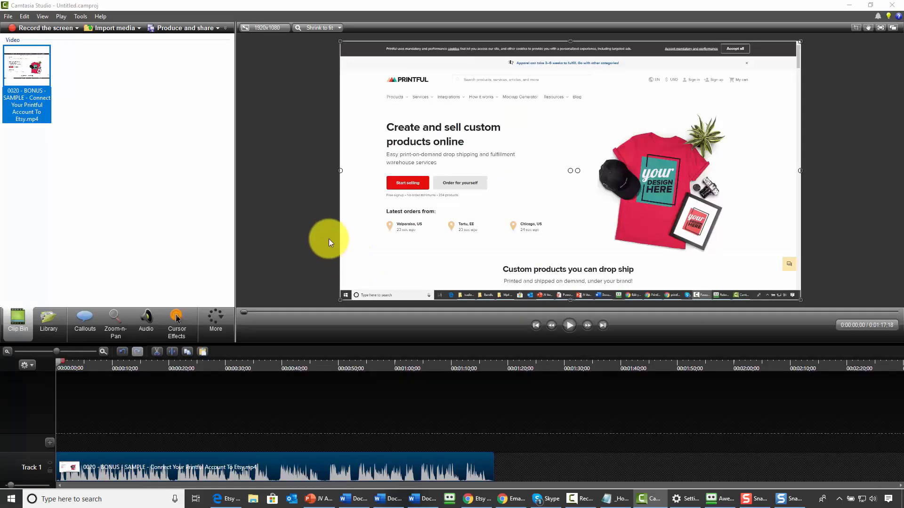
Step: Switch to Camtasia Studio, add a Text callout at the start of the Printful video and paste the copied text into it
click(80, 317)
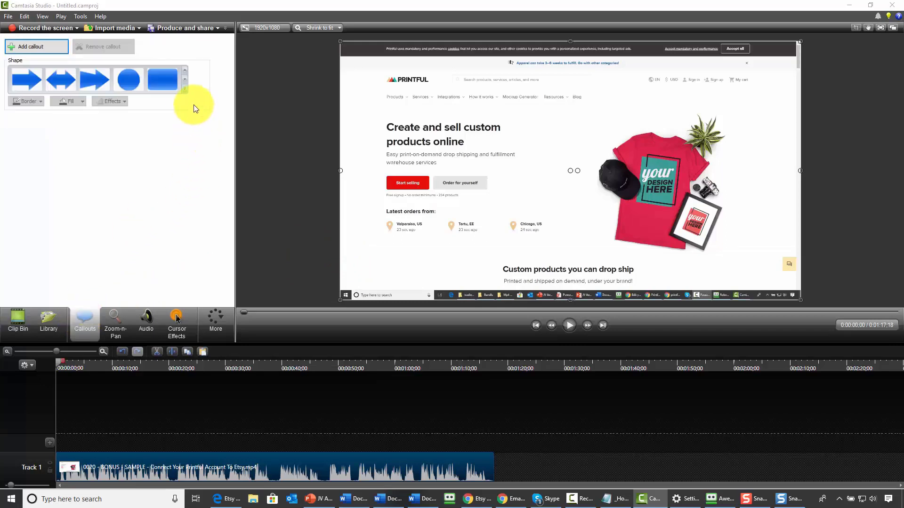
click(184, 89)
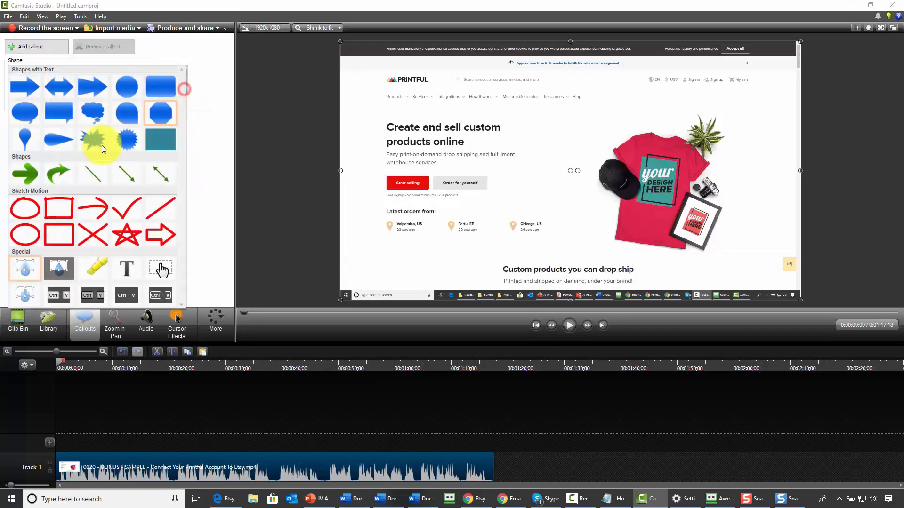
click(128, 267)
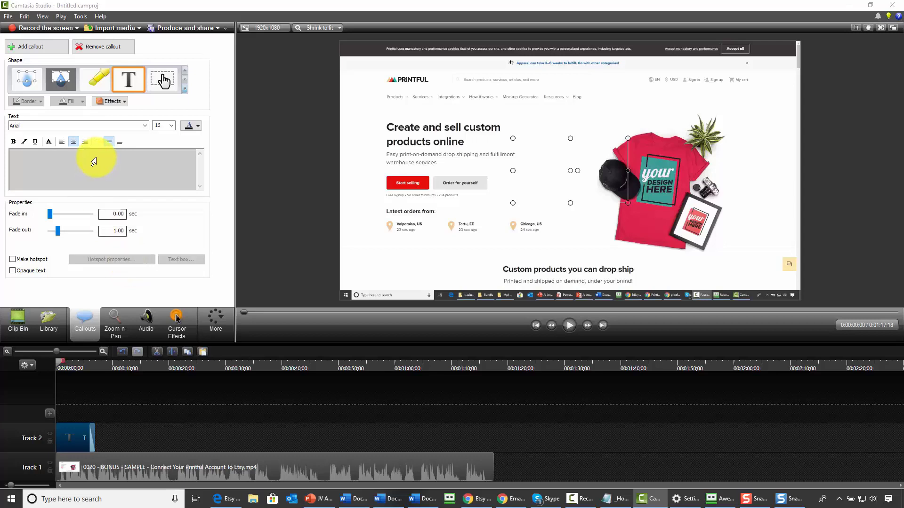
click(110, 157)
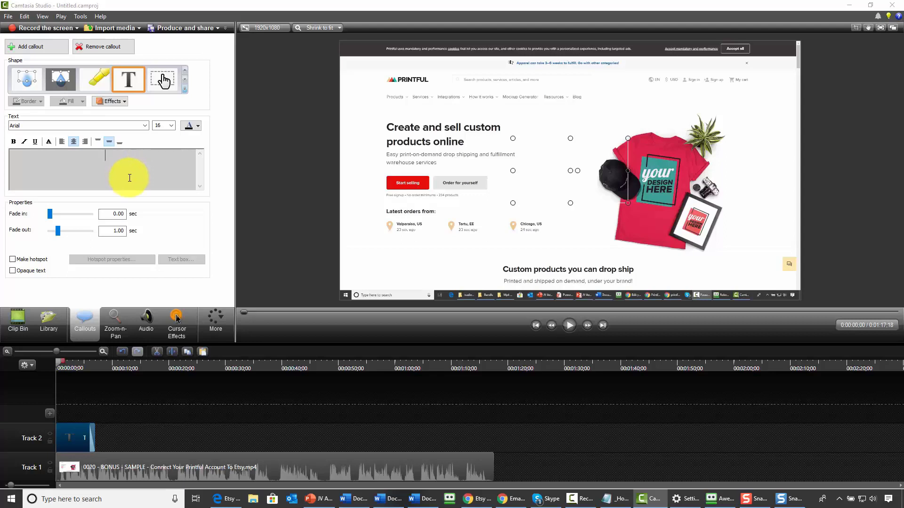
key(ctrl+v)
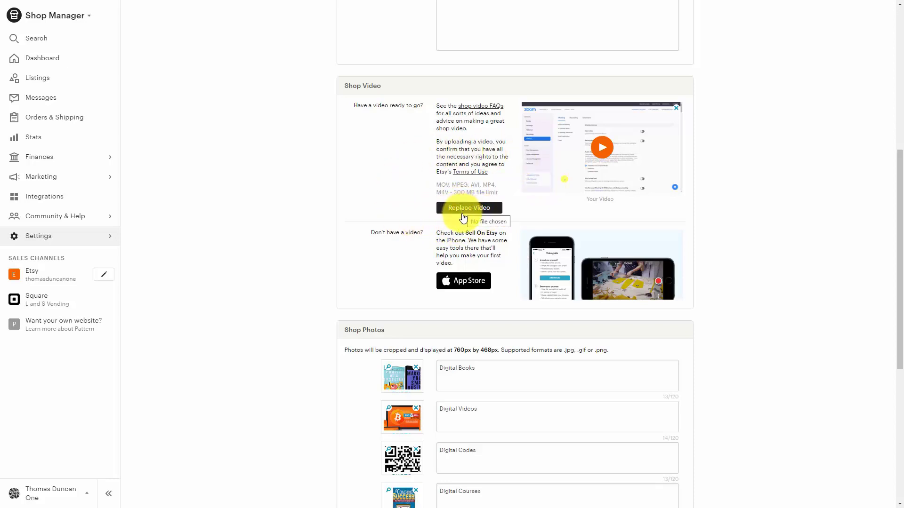
Step: Remove the Digital Books image from the shop photos
scroll(461, 210, down, 4)
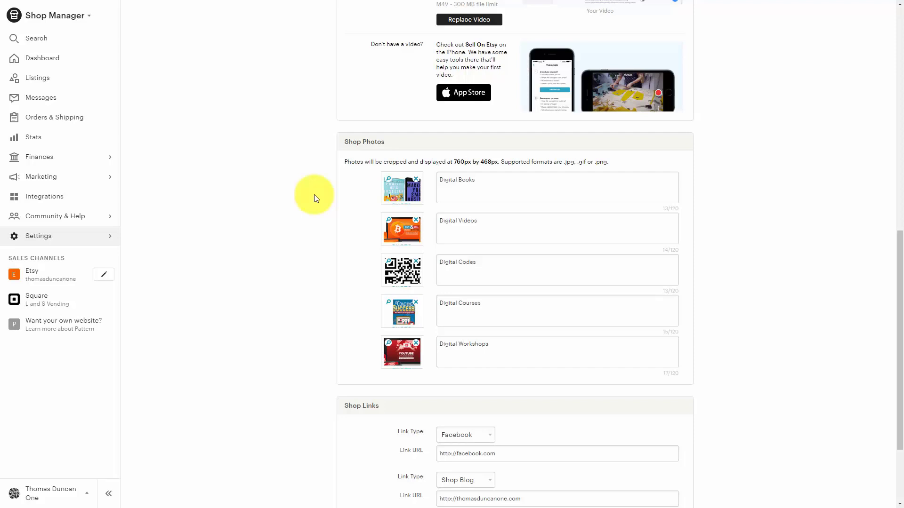
click(416, 182)
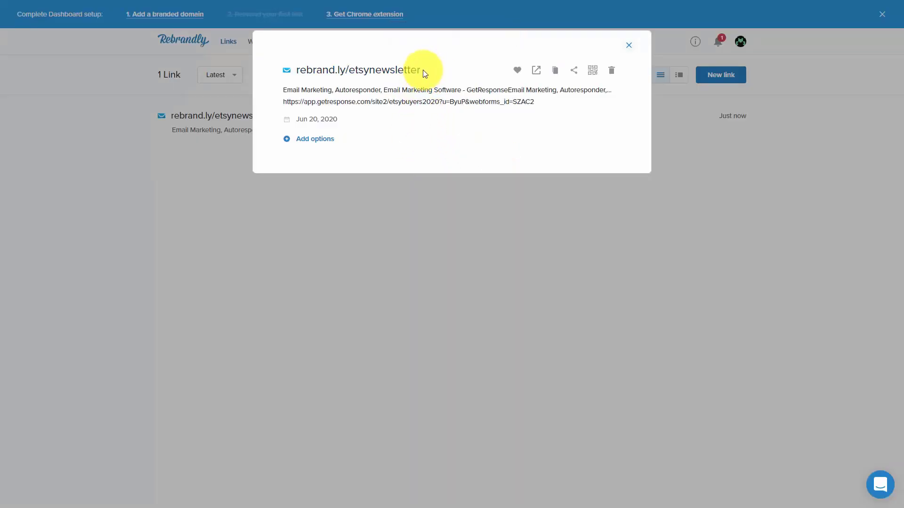
Step: Paste the rebrand.ly/etsynewsletter link from Rebrandly below "Sign Up At" in the Canva coupon design and enlarge that text to about size 42.4
drag(422, 69, 296, 80)
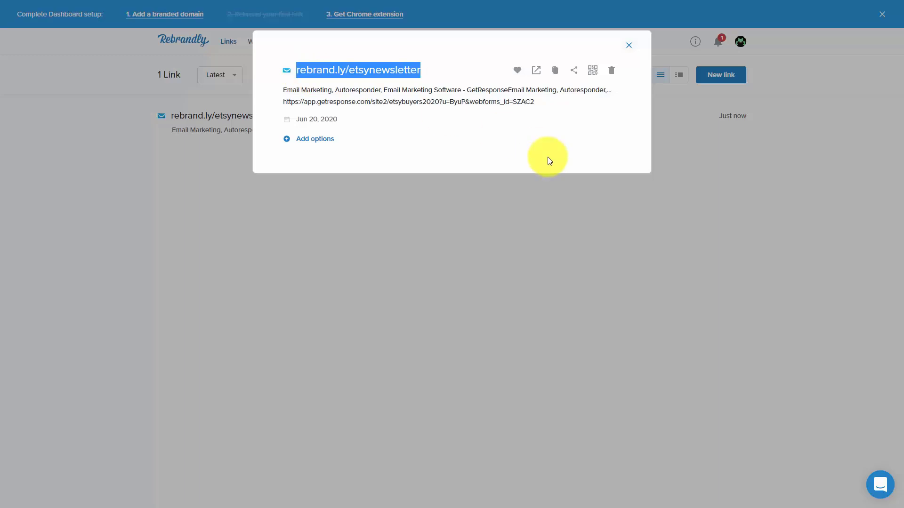
key(ctrl+Tab)
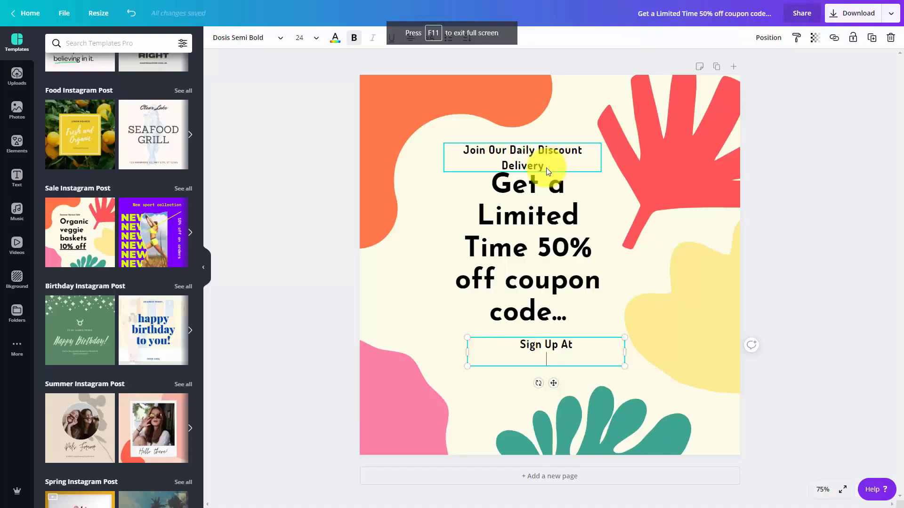
click(545, 358)
key(ctrl+v)
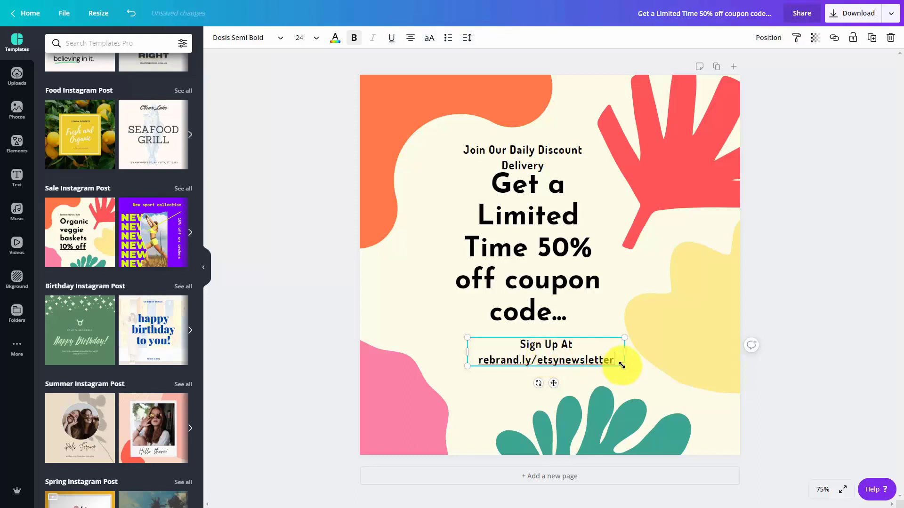
drag(623, 366, 715, 419)
drag(567, 337, 526, 341)
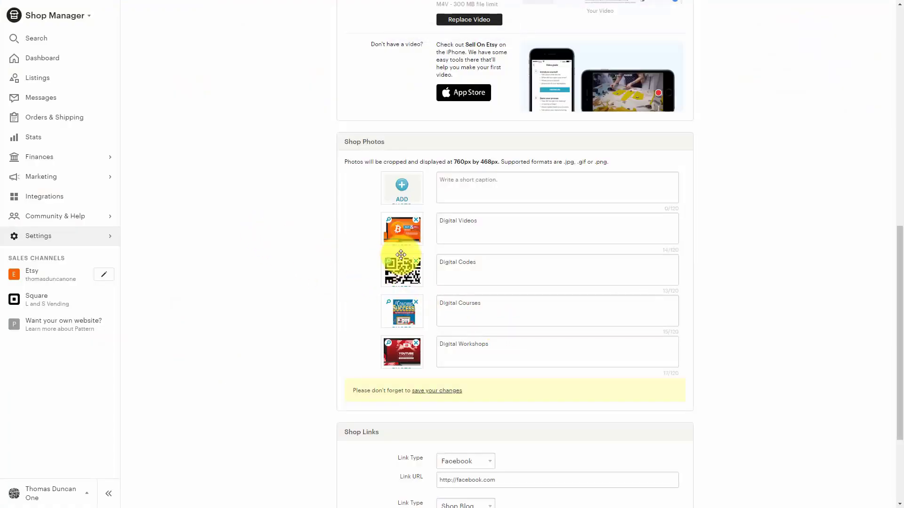
Step: Switch back to Etsy, upload the square coupon image as the first shop photo and save the shop story page
click(402, 189)
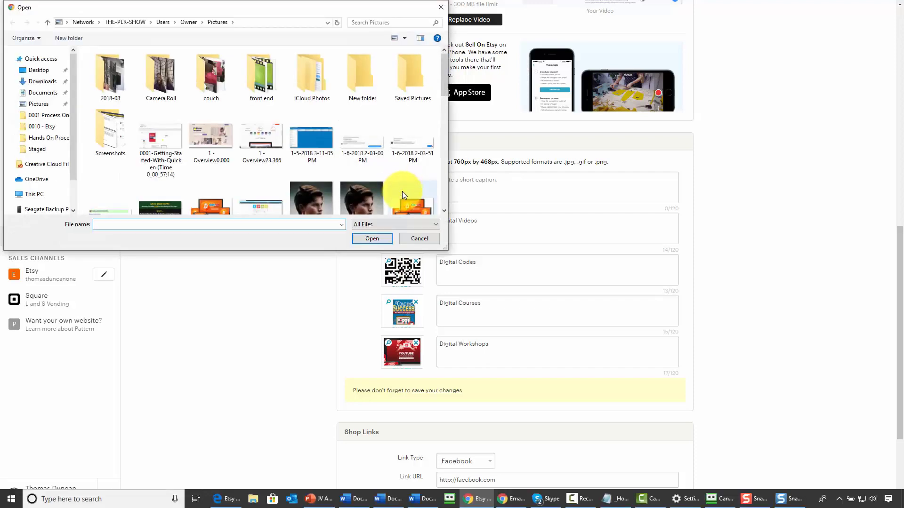
double_click(403, 199)
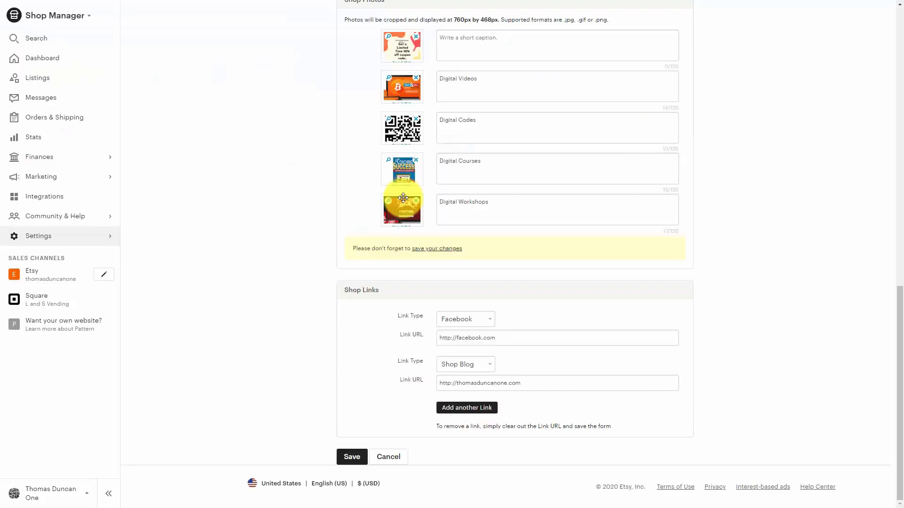
click(356, 458)
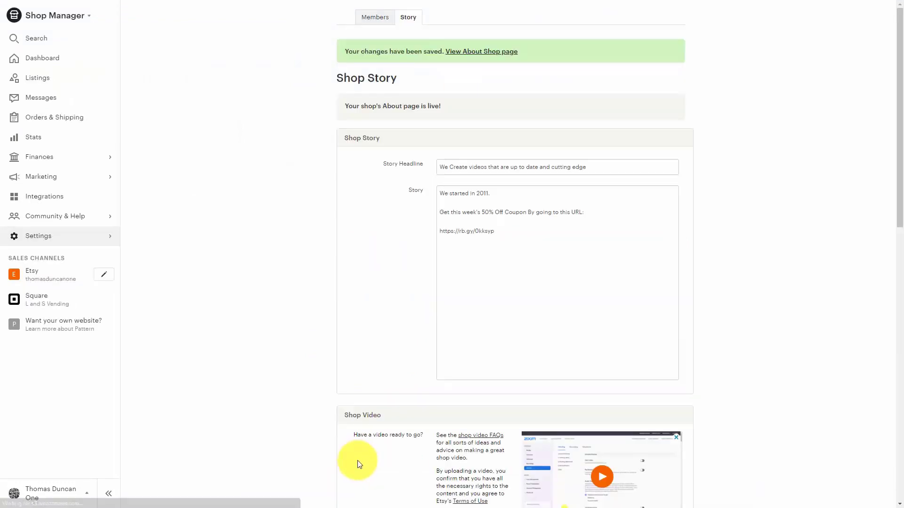
Step: Switch to Canva, resize a copy of the coupon design to a wide landscape format and download it
scroll(358, 460, down, 15)
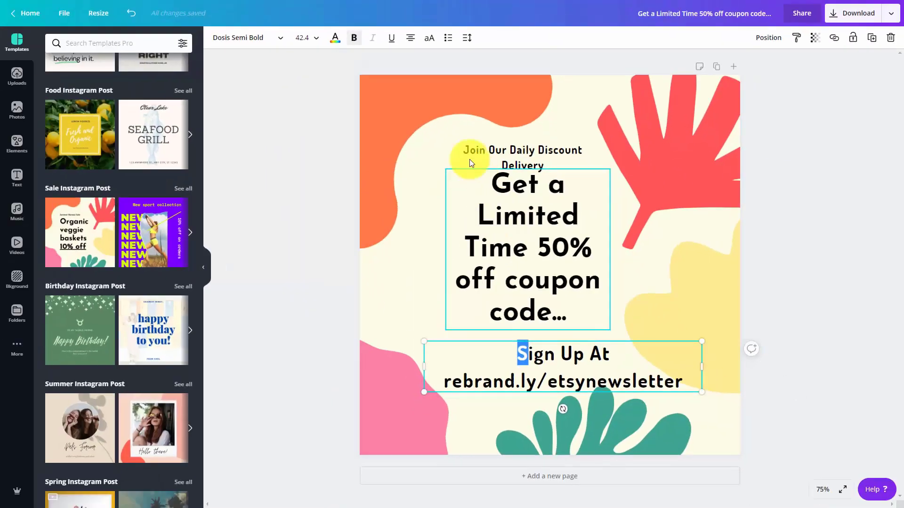
click(100, 13)
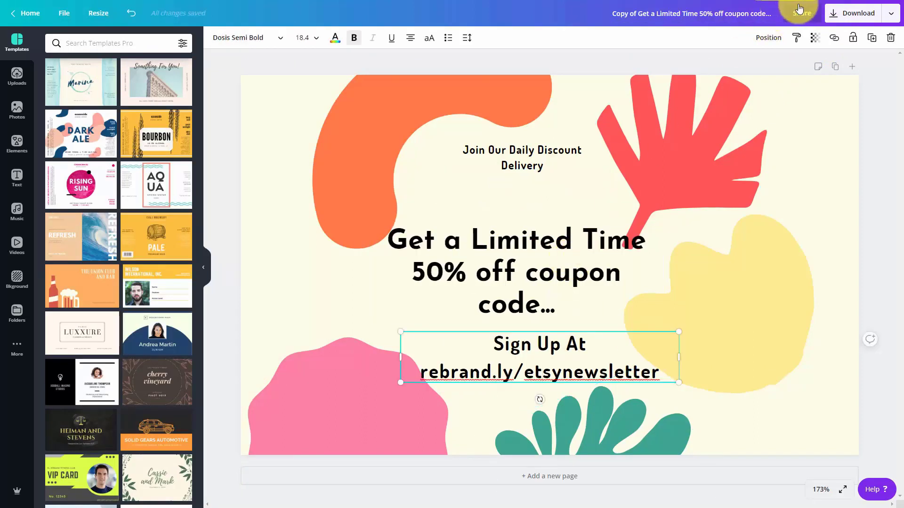
click(836, 17)
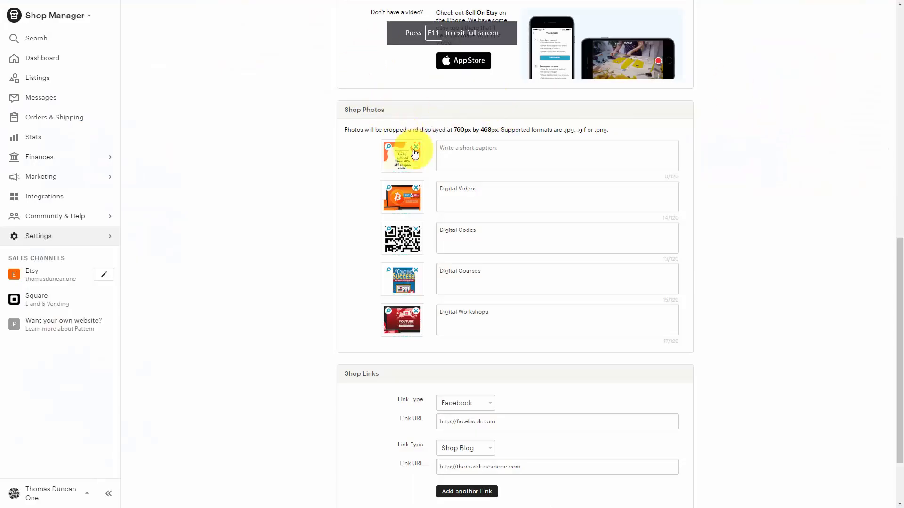
Step: Replace the first shop photo on the Etsy shop story page with the resized coupon image
click(414, 151)
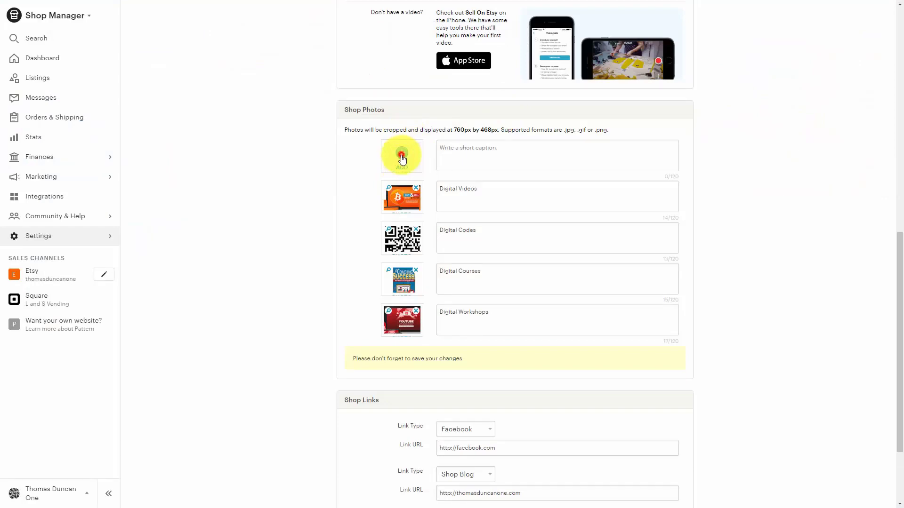
click(402, 159)
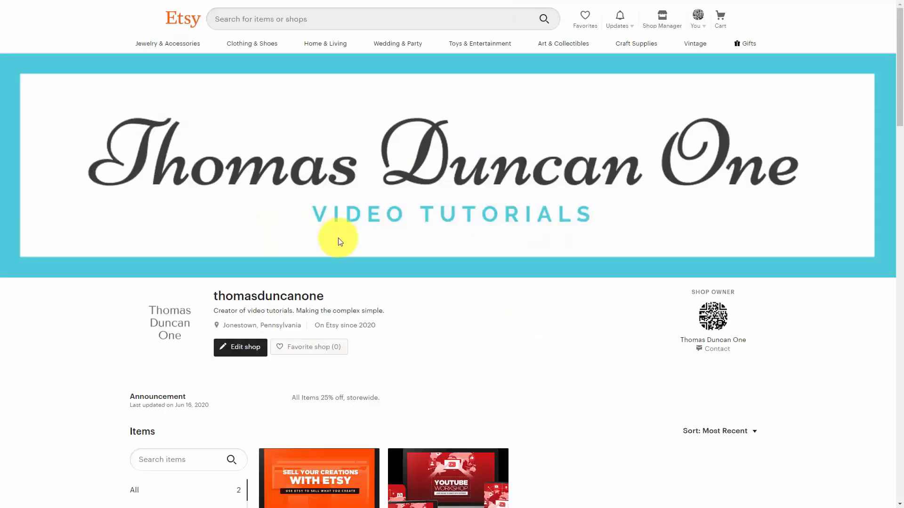
Step: Set the public profile's About text to "rebrand.ly/etsynewsletter Get our 50% Daily Coupon here:", save it and test the link on the profile
click(705, 27)
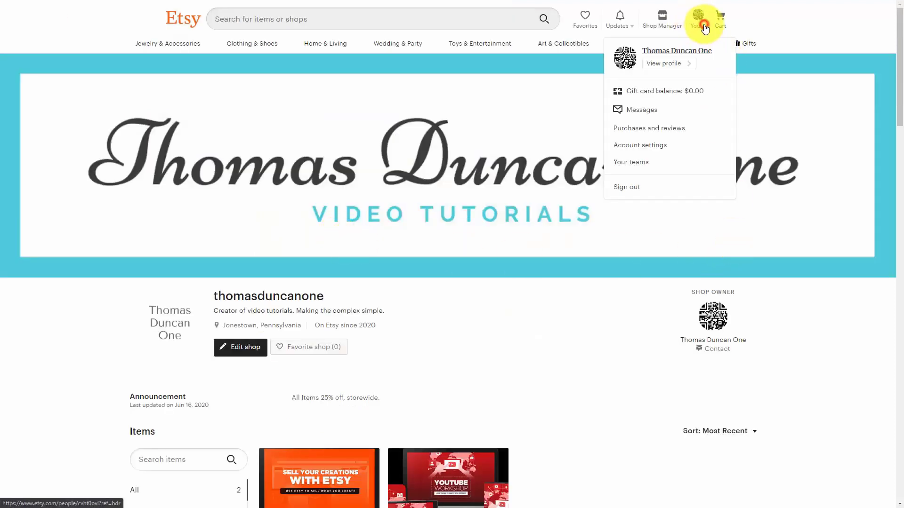
click(670, 62)
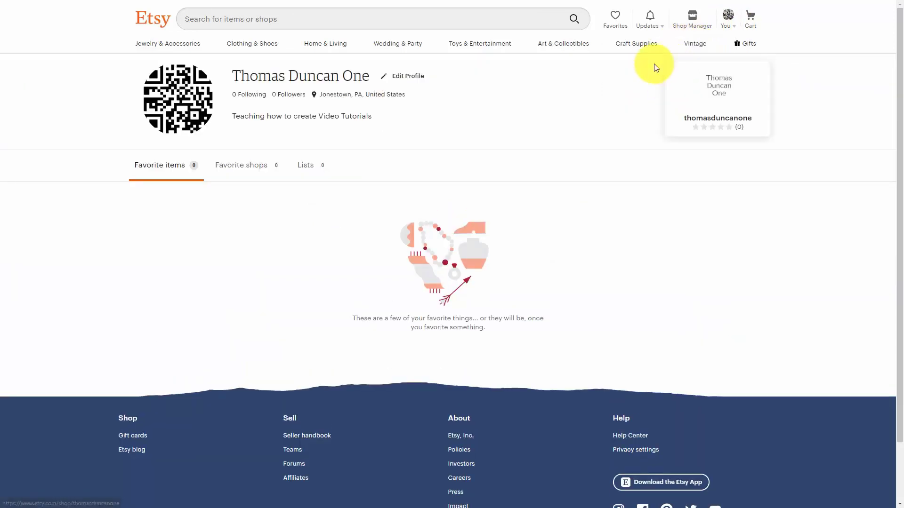
click(408, 76)
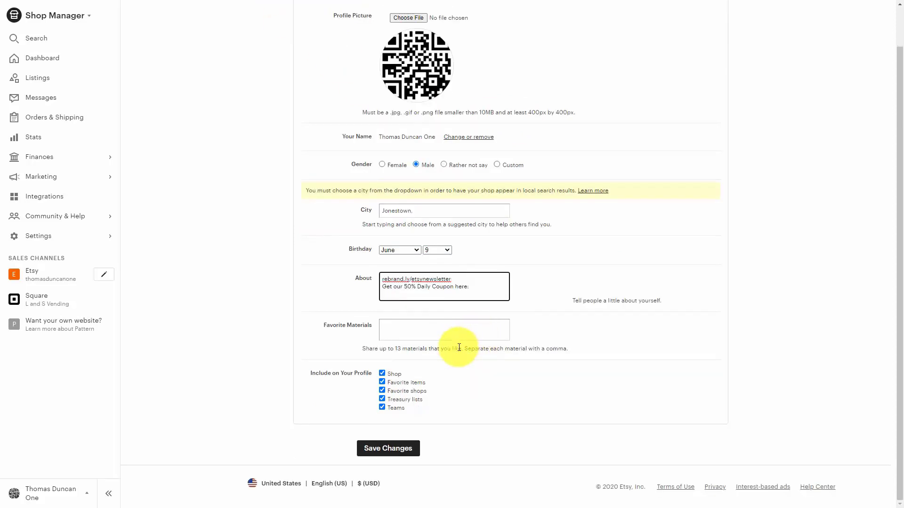
click(394, 450)
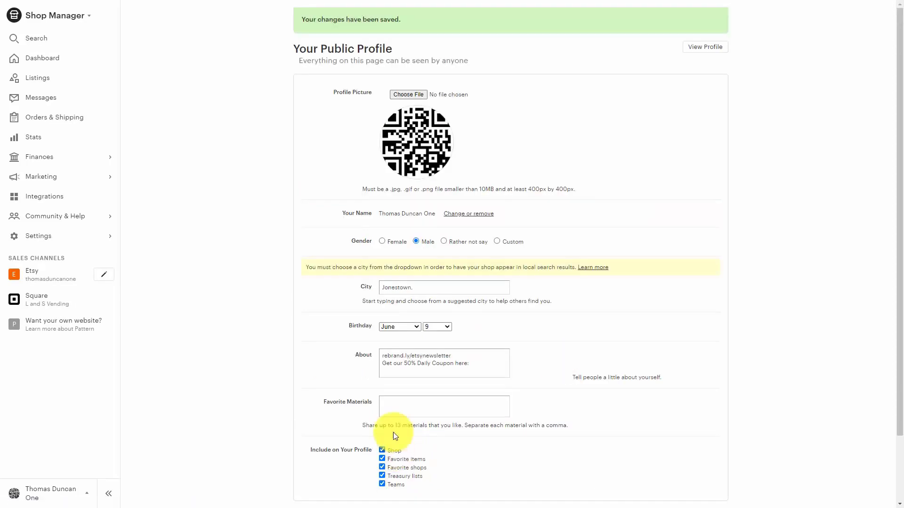
click(686, 48)
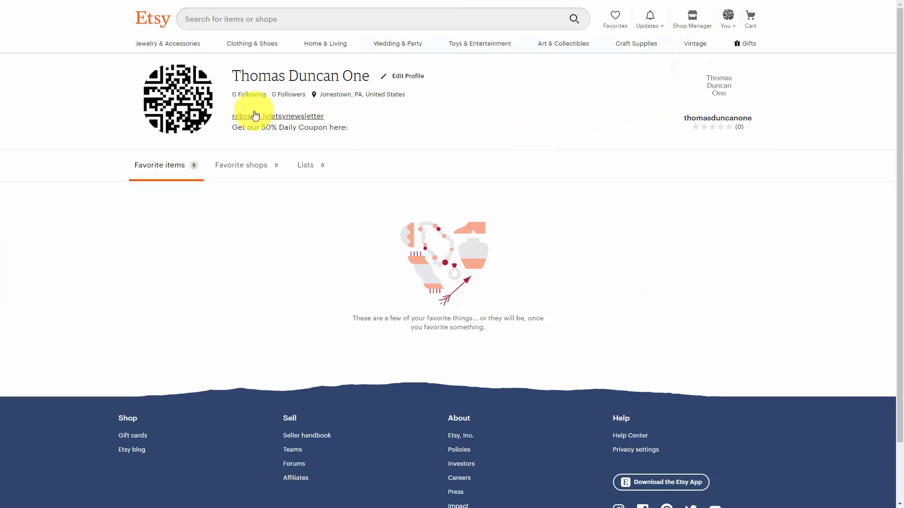
click(283, 116)
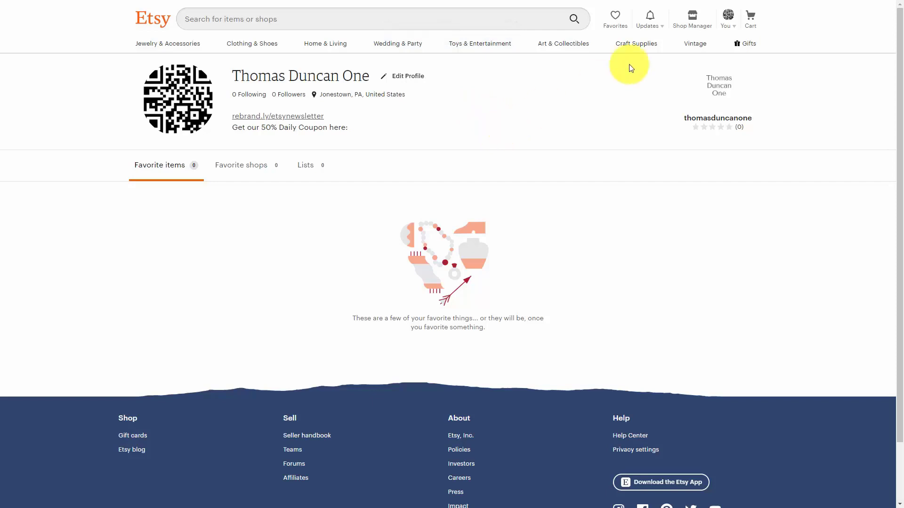
click(735, 32)
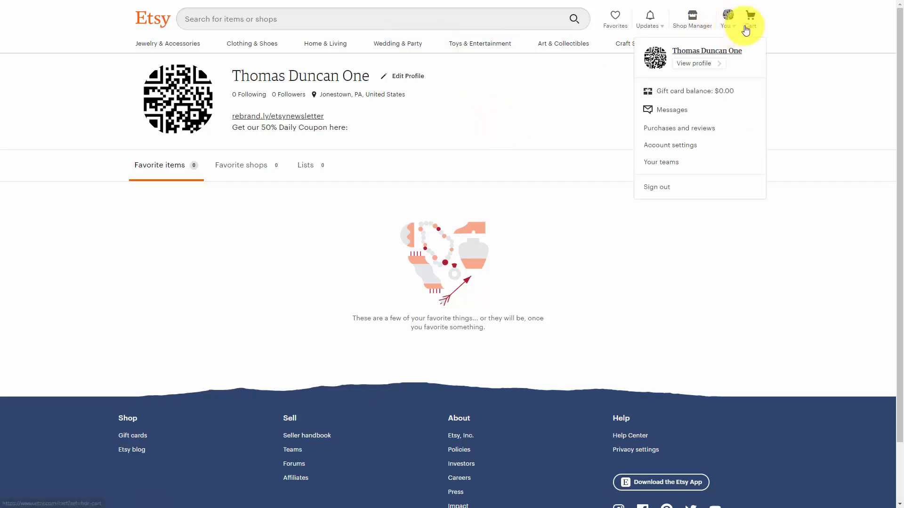
click(674, 145)
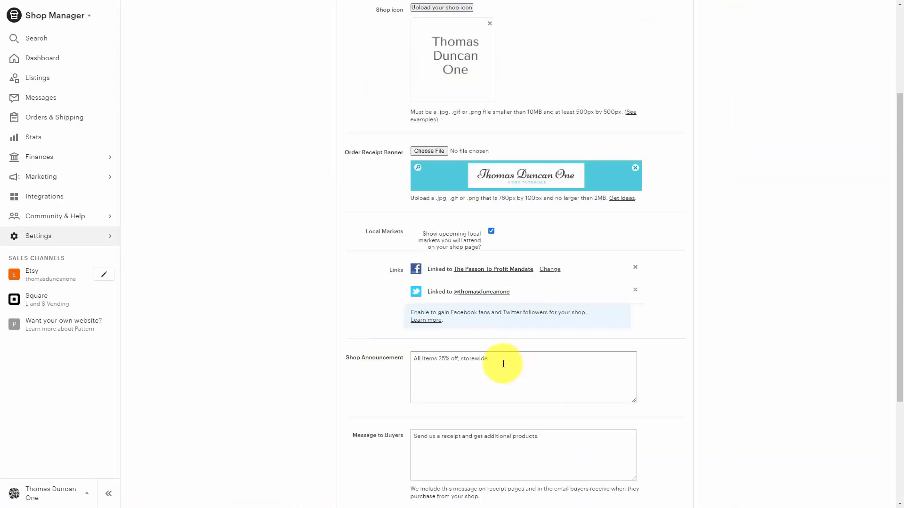
click(497, 358)
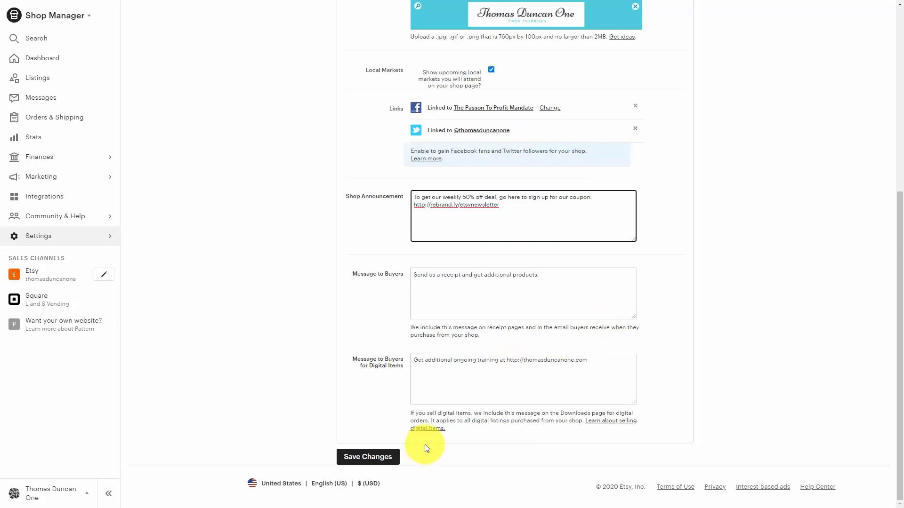
click(381, 458)
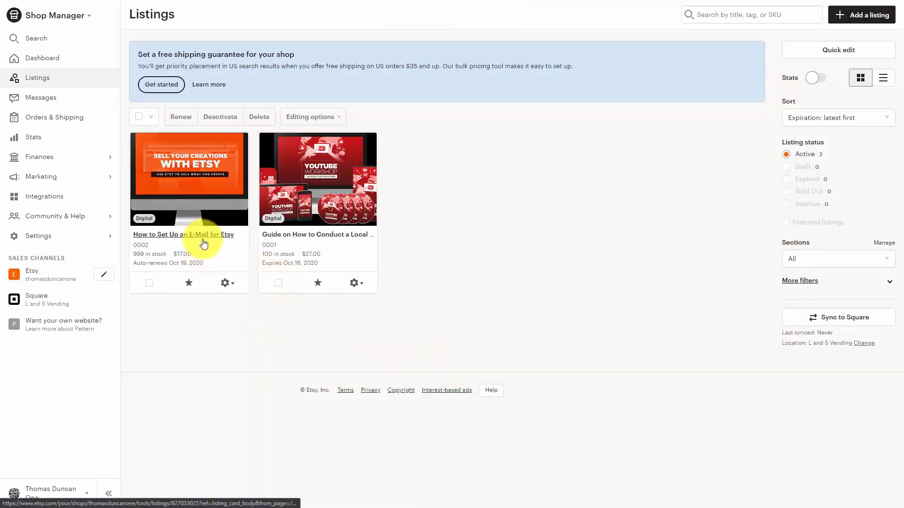
click(227, 283)
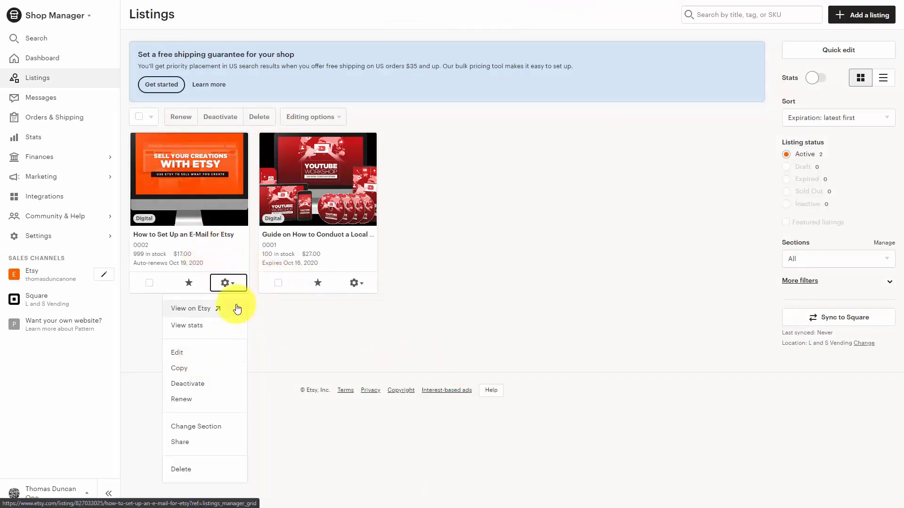
click(184, 354)
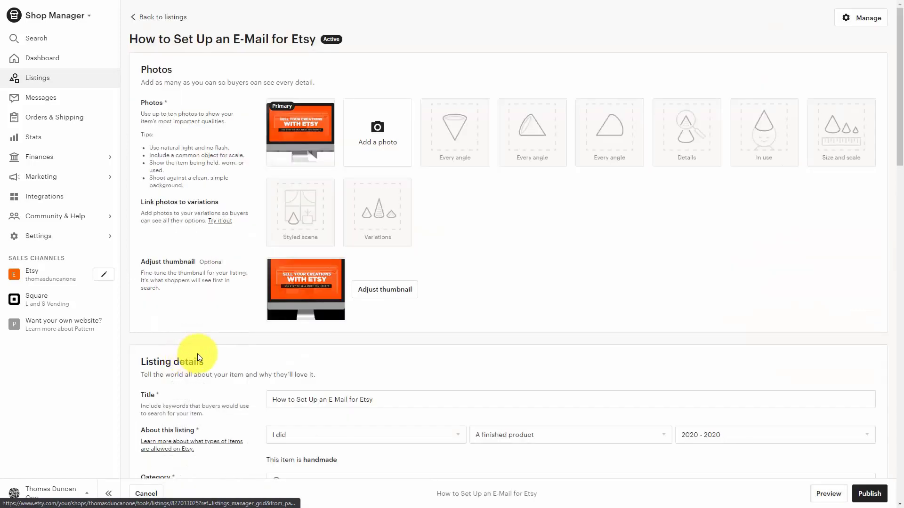
scroll(382, 306, down, 3)
scroll(383, 308, down, 3)
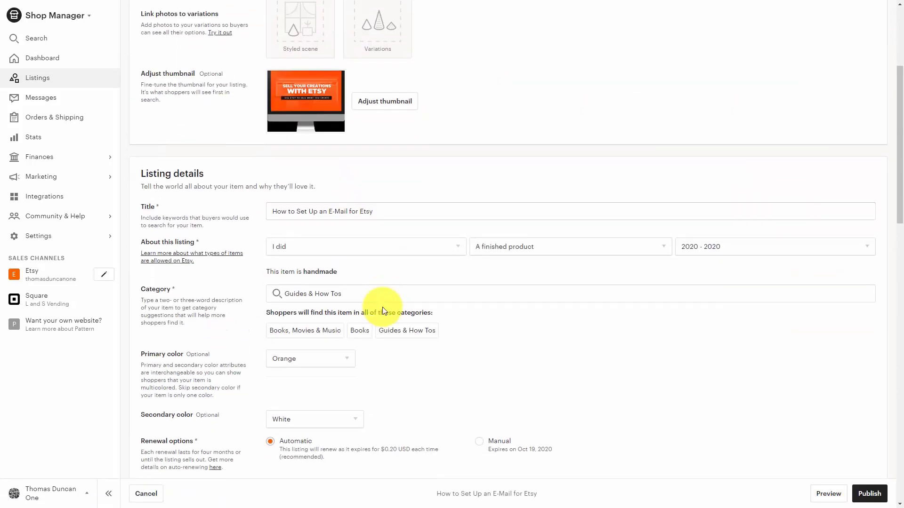
click(476, 345)
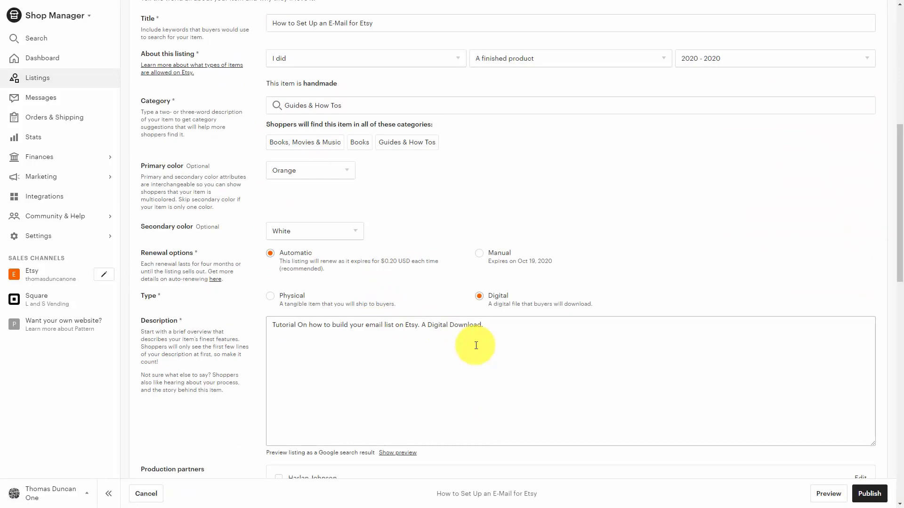
text(Make sure to get our weekly 50% off discount code; Click here to sign up: http://rebrand.ly/etsynewsletter)
scroll(476, 349, down, 3)
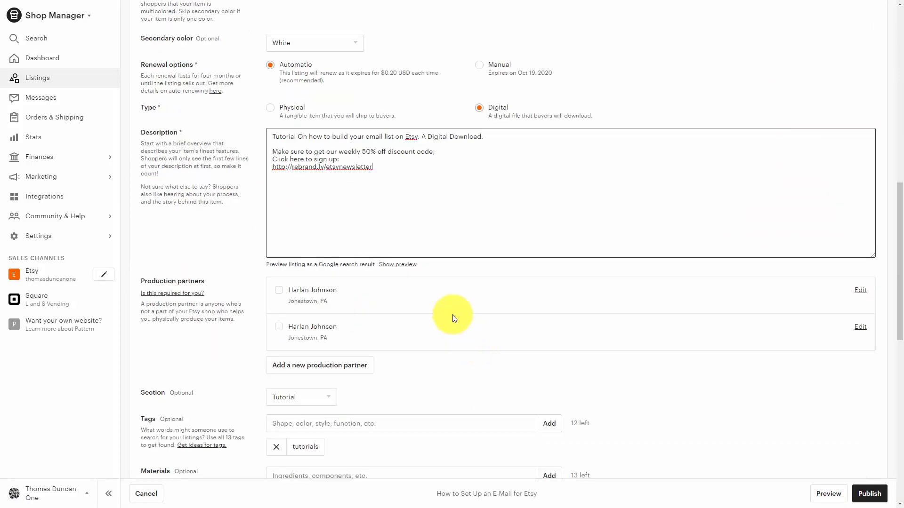
scroll(481, 358, down, 2)
click(867, 493)
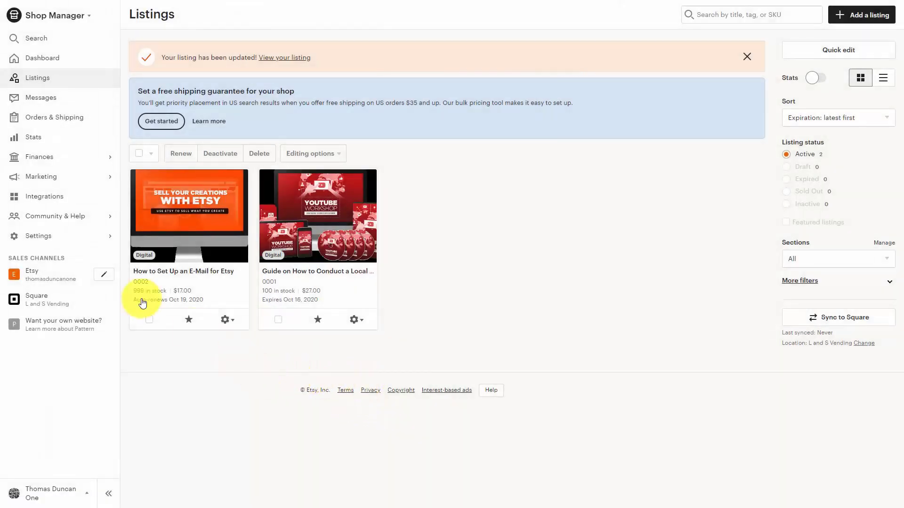
click(209, 284)
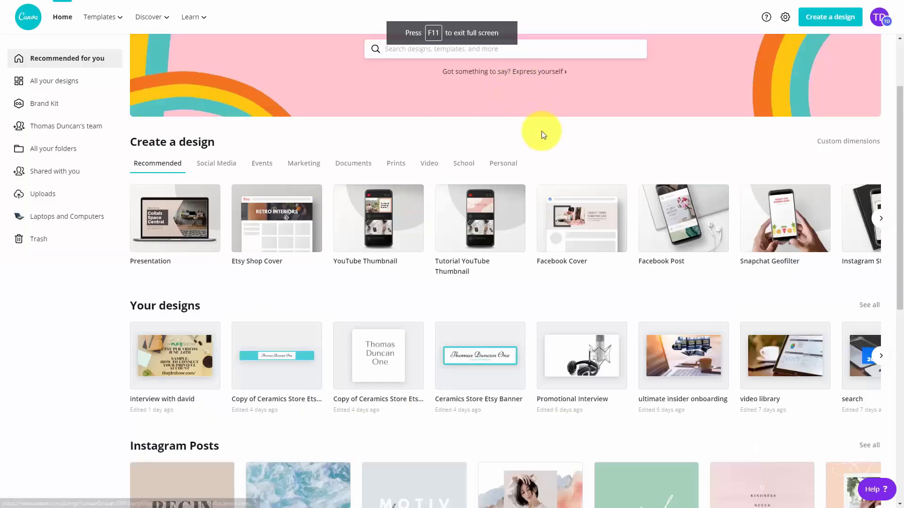
scroll(541, 131, down, 3)
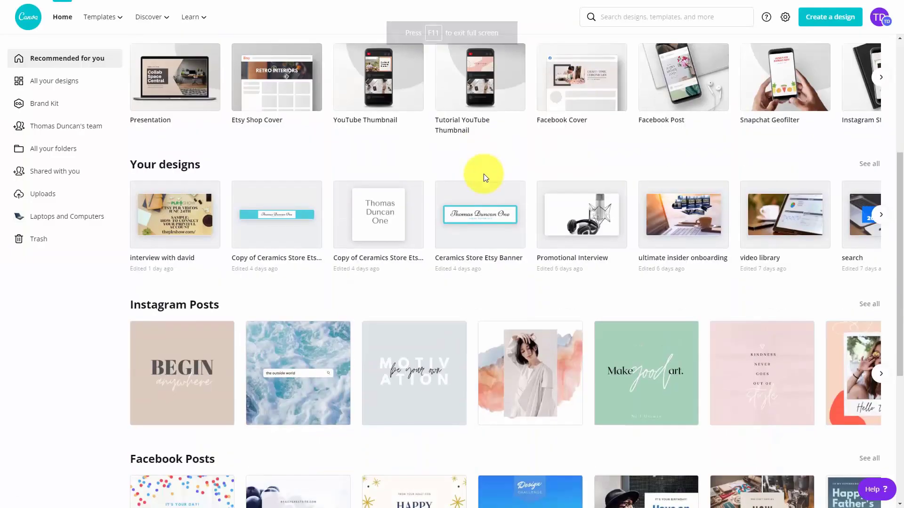
click(473, 217)
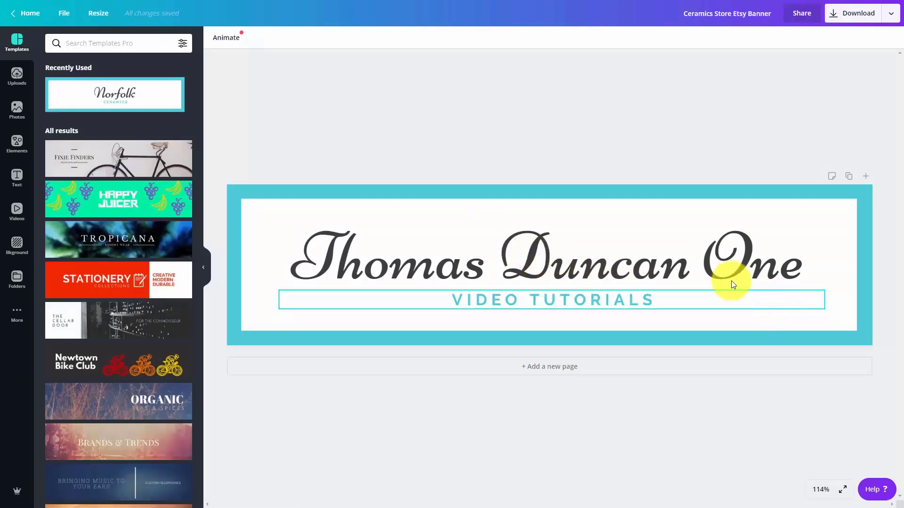
click(668, 251)
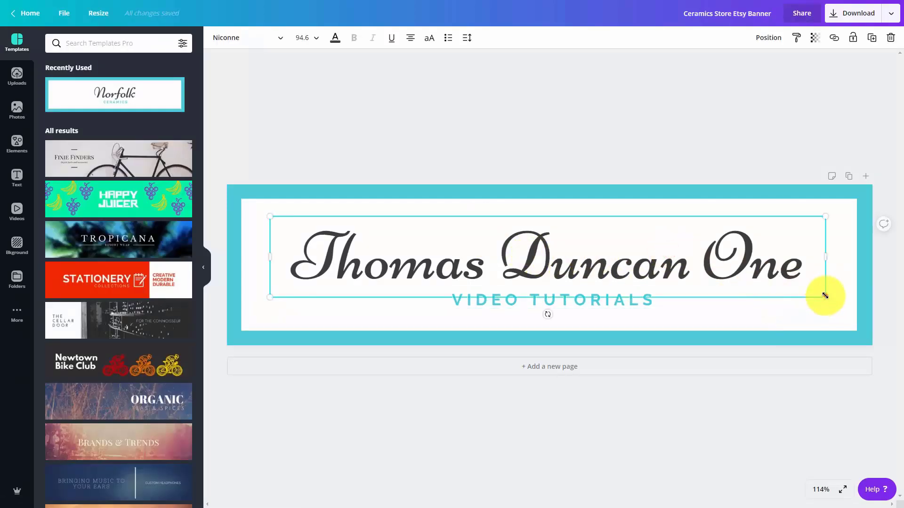
drag(825, 295, 712, 261)
drag(403, 217, 478, 213)
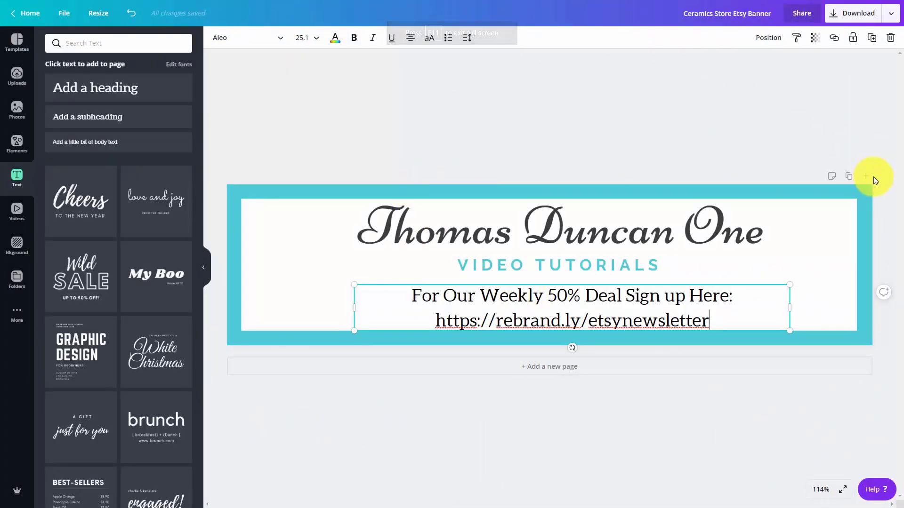
Step: Download the finished banner from Canva, replace the Etsy shop banner with it and save the shop page
click(837, 17)
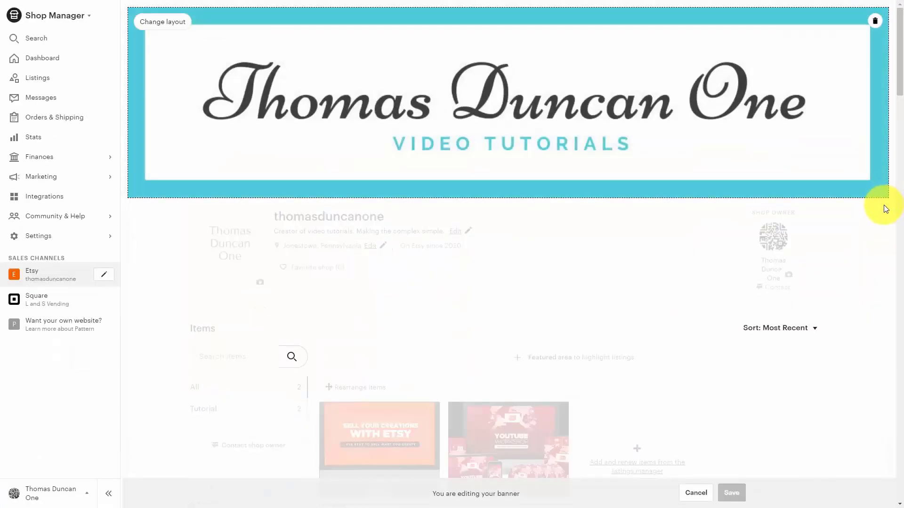
click(162, 22)
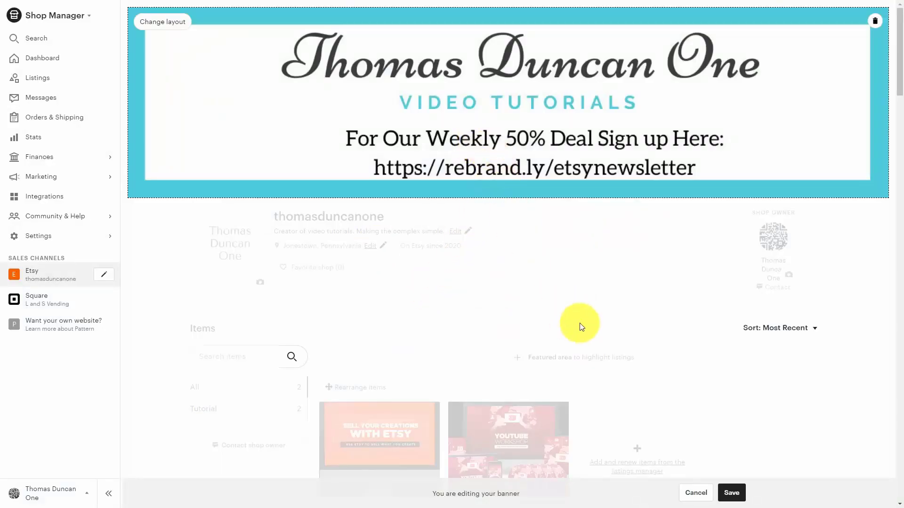
click(730, 493)
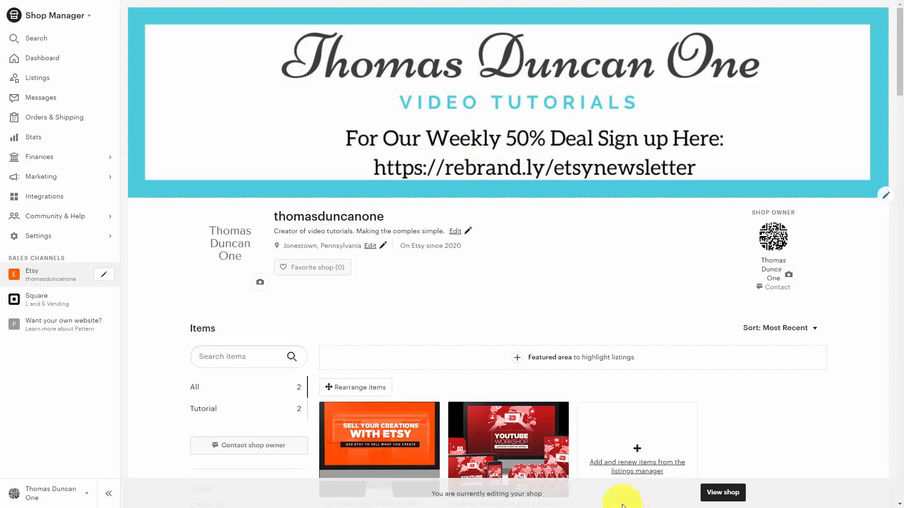
click(55, 237)
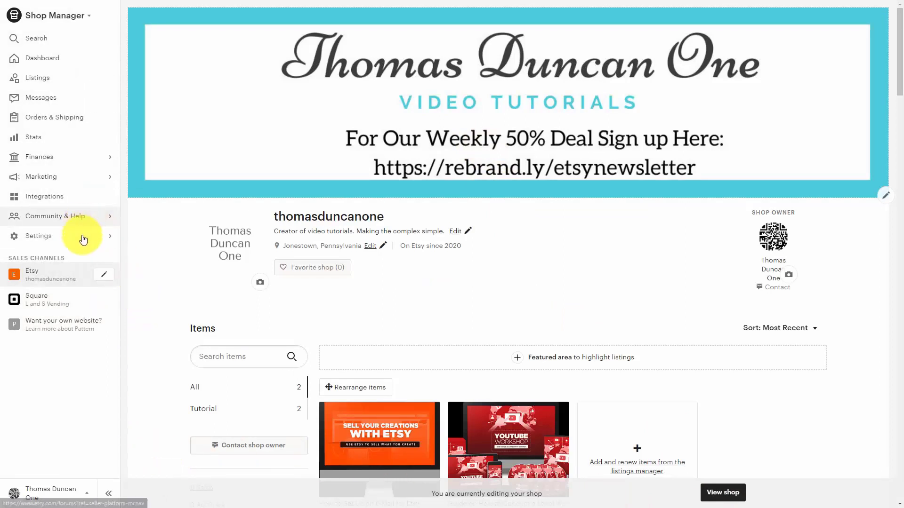
click(83, 241)
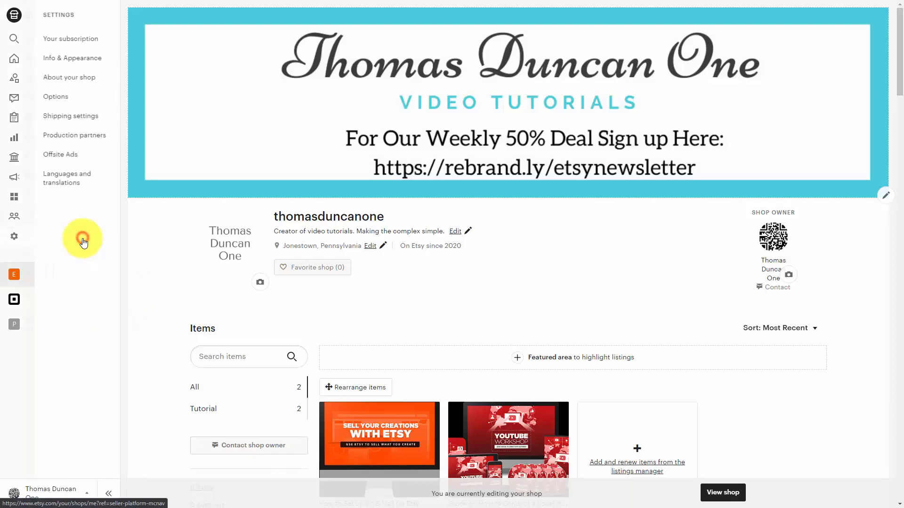
click(86, 60)
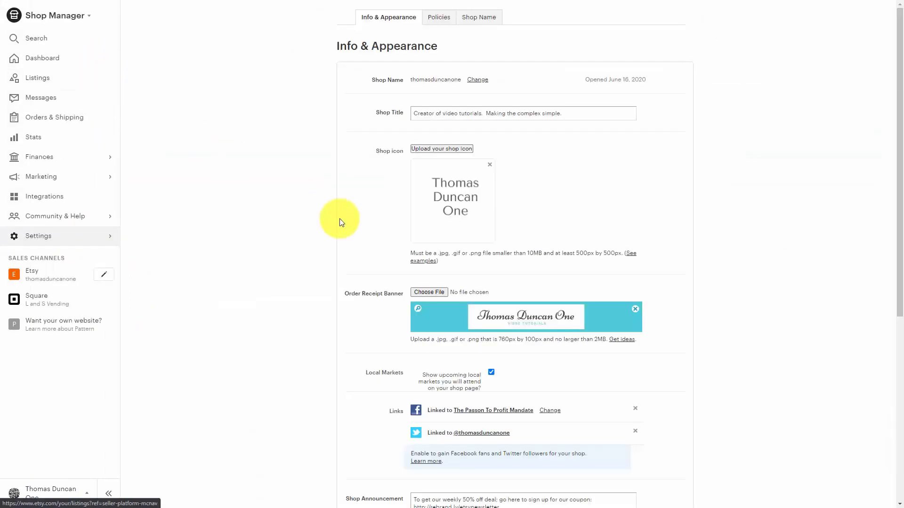
scroll(363, 229, down, 5)
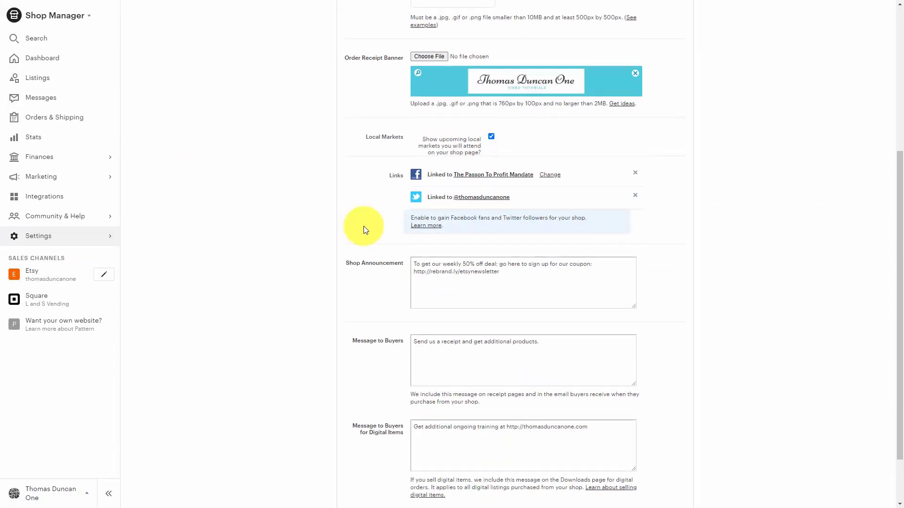
scroll(363, 226, down, 2)
click(572, 280)
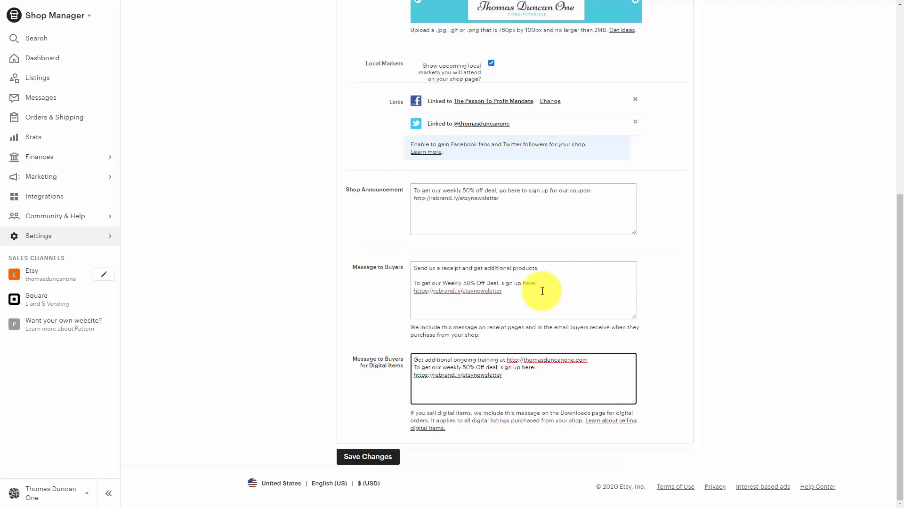
click(377, 457)
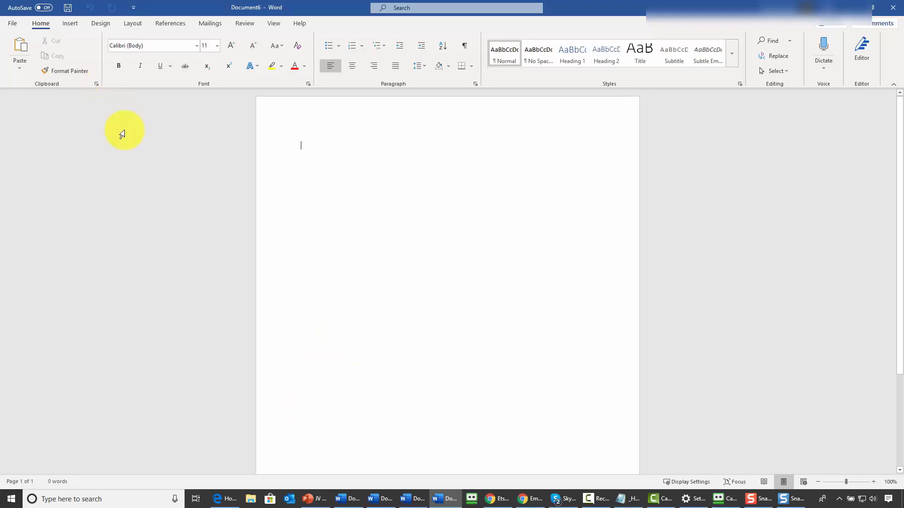
key(ctrl+v)
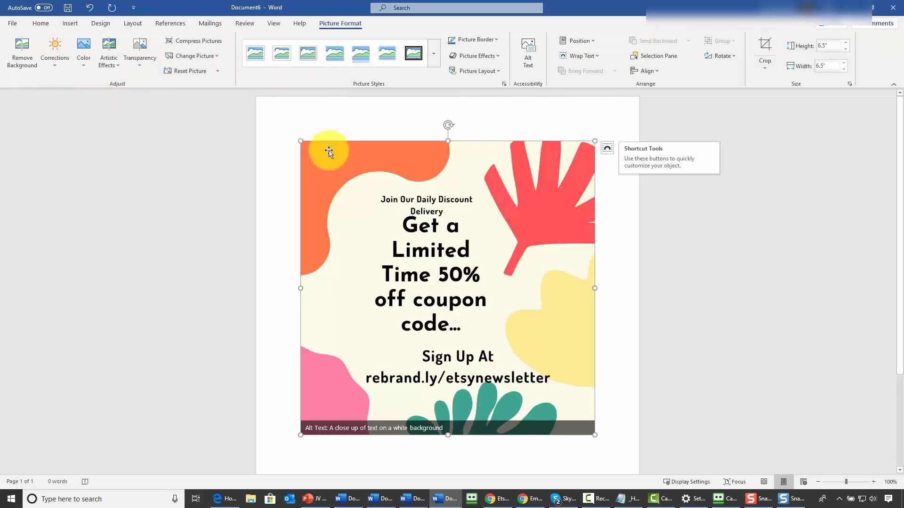
right_click(360, 182)
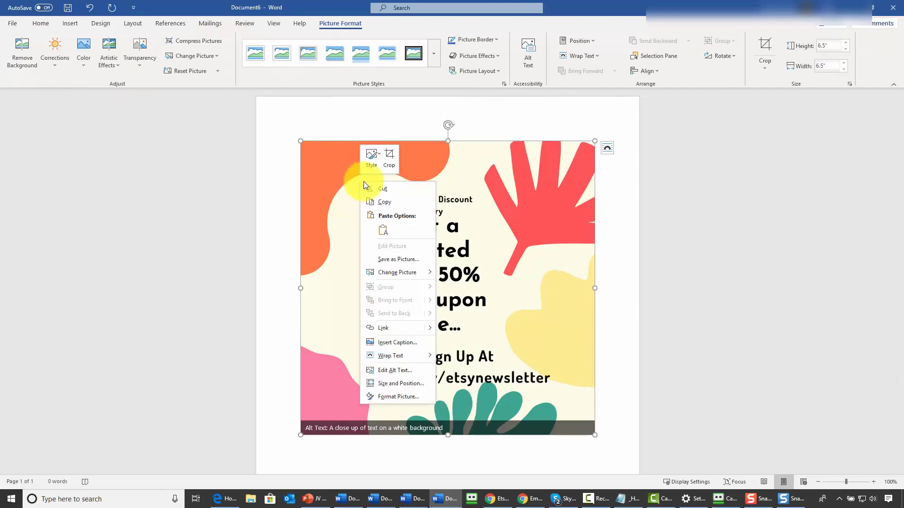
click(397, 326)
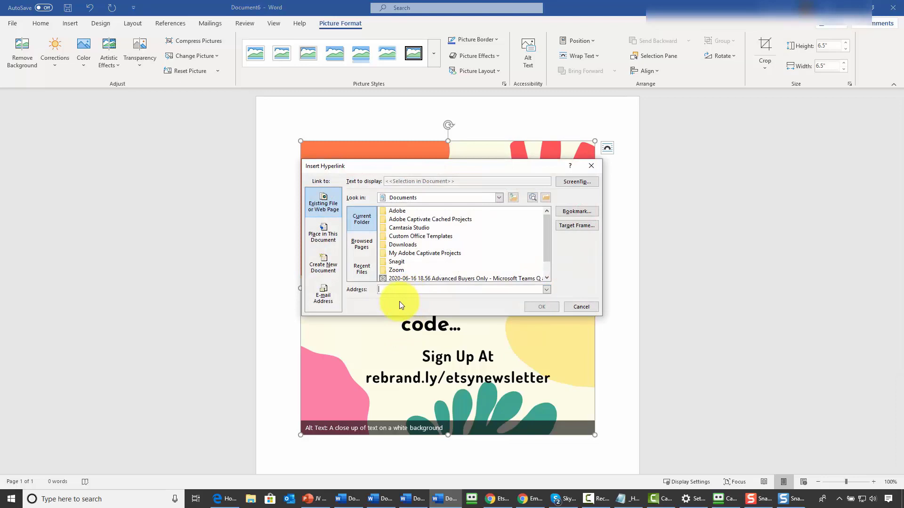
text(https://rebrand.ly/etsynewsletter)
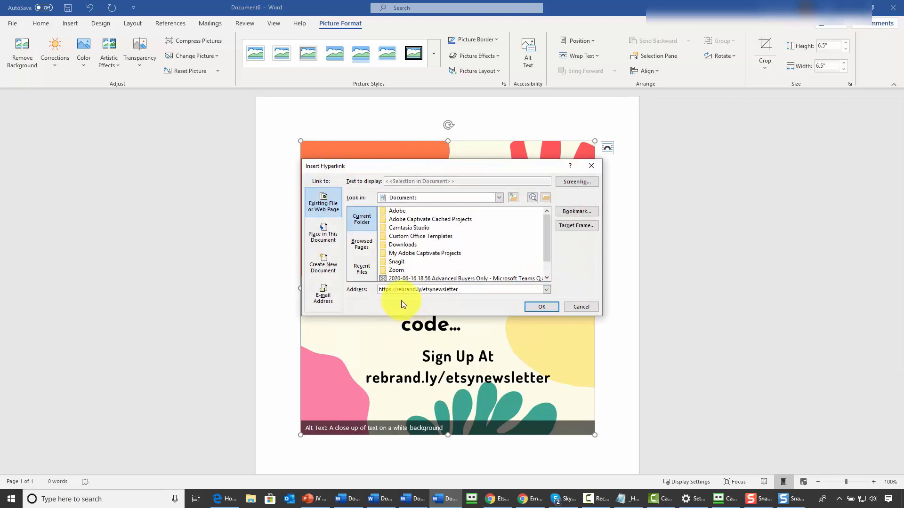